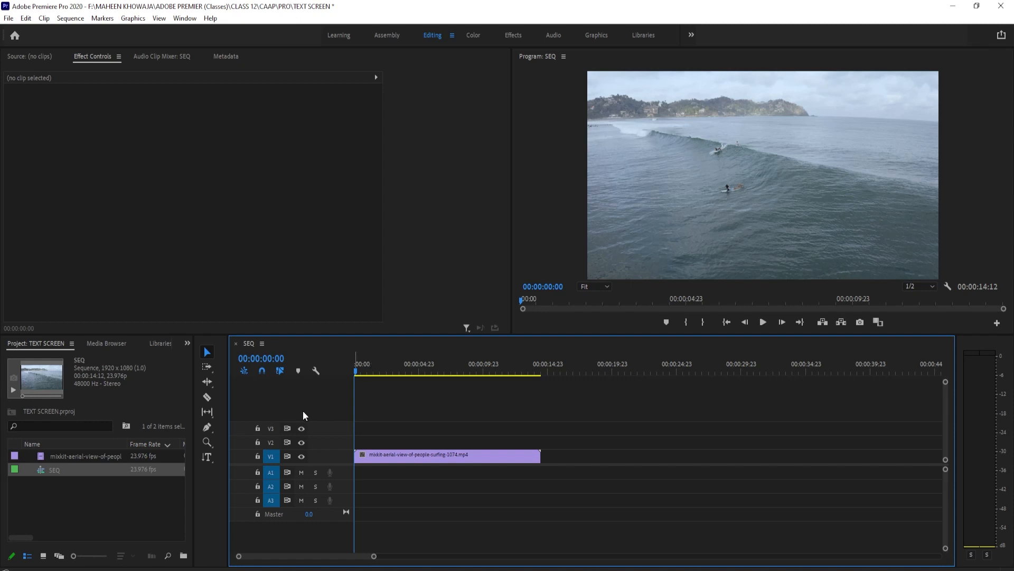
Add the horizontal text SEA SIDE over the start of the surfing clip and move it to the lower part of the frame.
{"action": "left_click", "coordinate": [209, 457]}
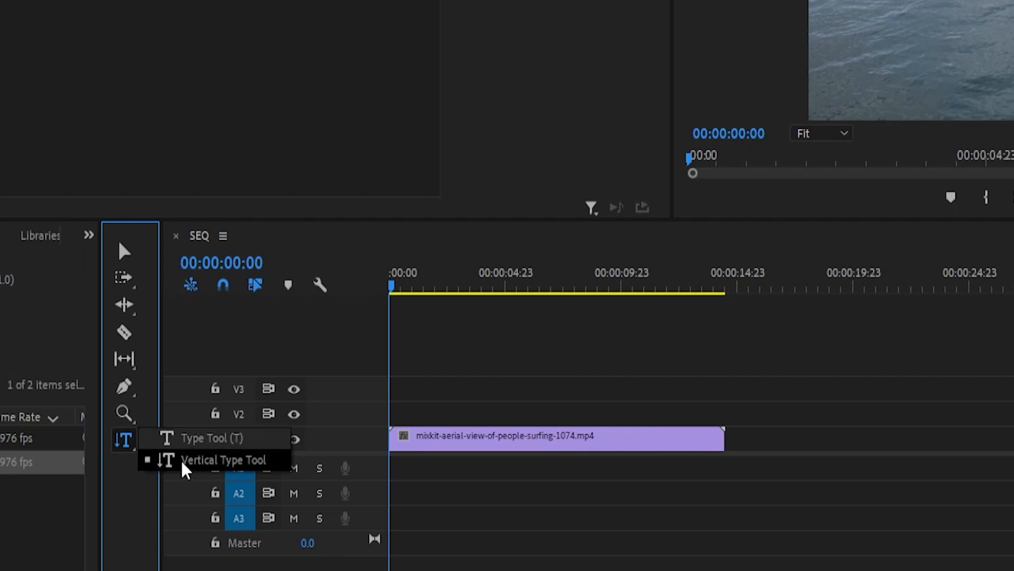
{"action": "left_click", "coordinate": [242, 447]}
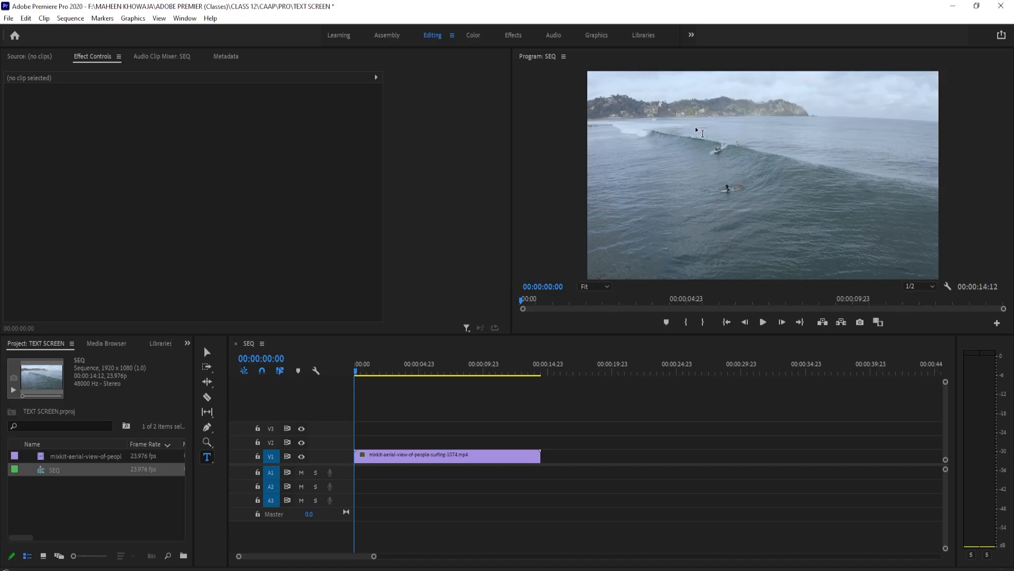
{"action": "left_click", "coordinate": [700, 131]}
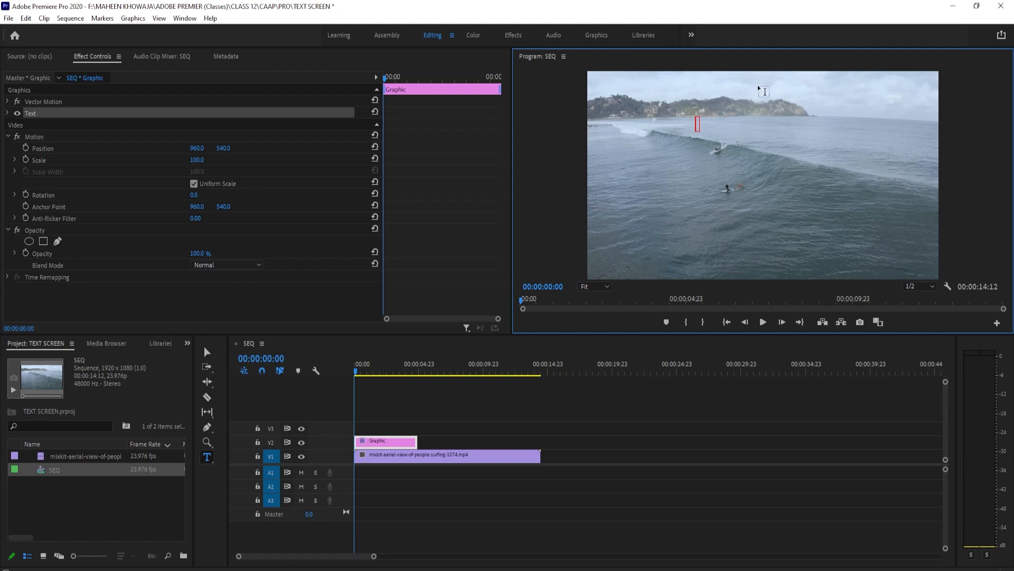
{"action": "left_click", "coordinate": [662, 157]}
{"action": "type", "text": "SEA SIDE"}
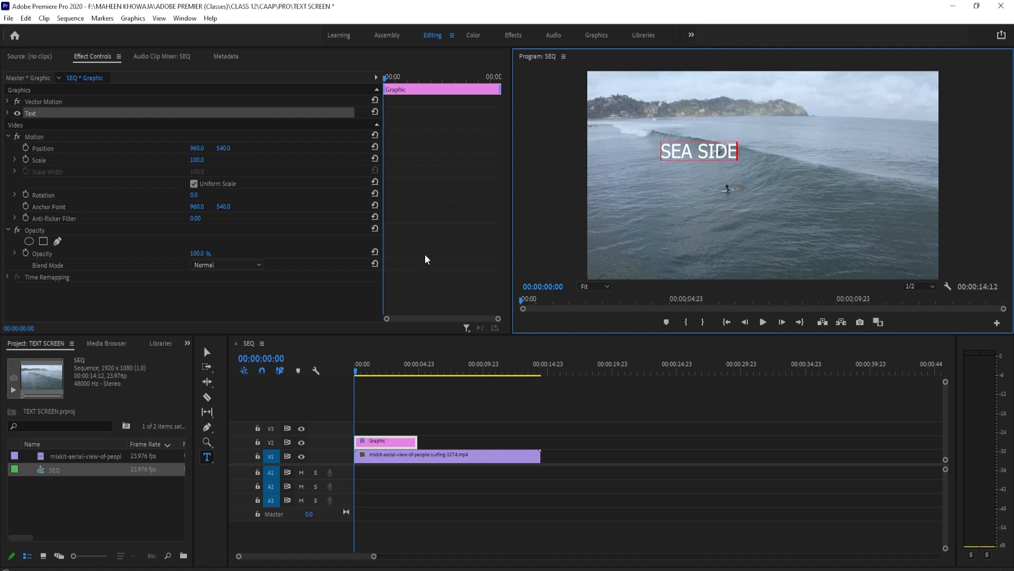
{"action": "key", "text": "Escape"}
{"action": "left_click_drag", "start_coordinate": [682, 150], "coordinate": [729, 241]}
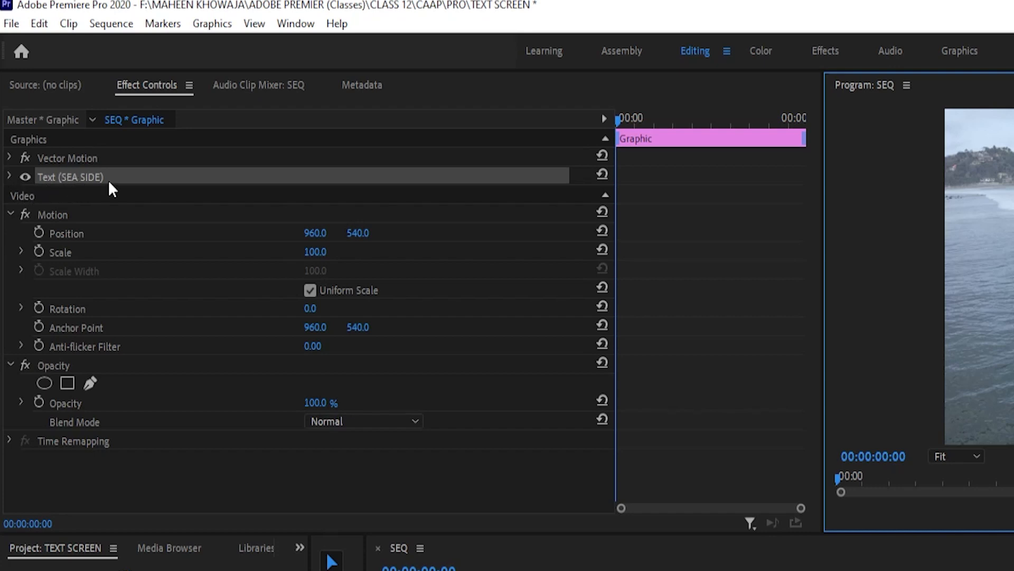
Expand the SEA SIDE text layer's properties and examine its source text, appearance and transform settings.
{"action": "left_click", "coordinate": [7, 178]}
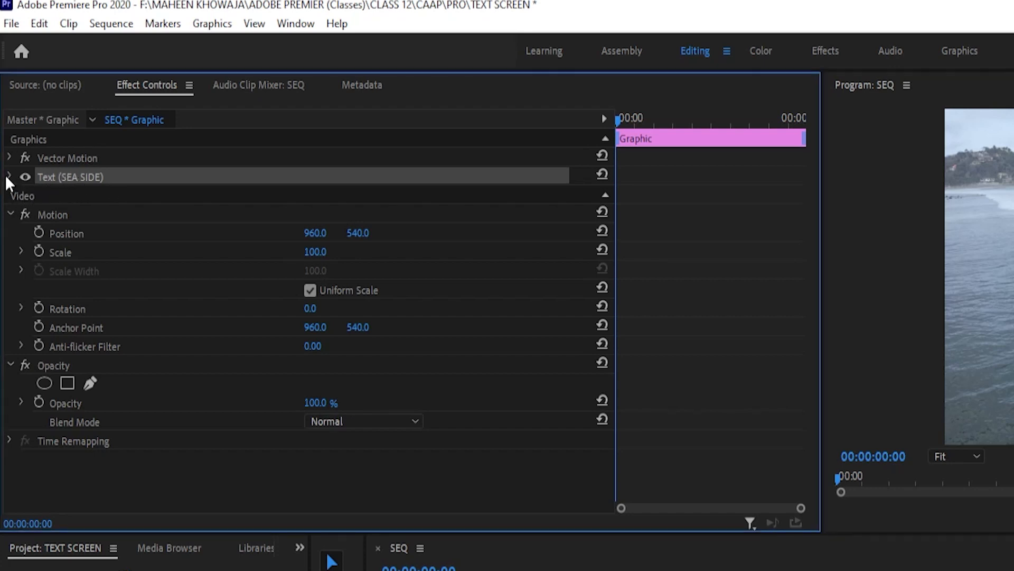
{"action": "left_click", "coordinate": [9, 177]}
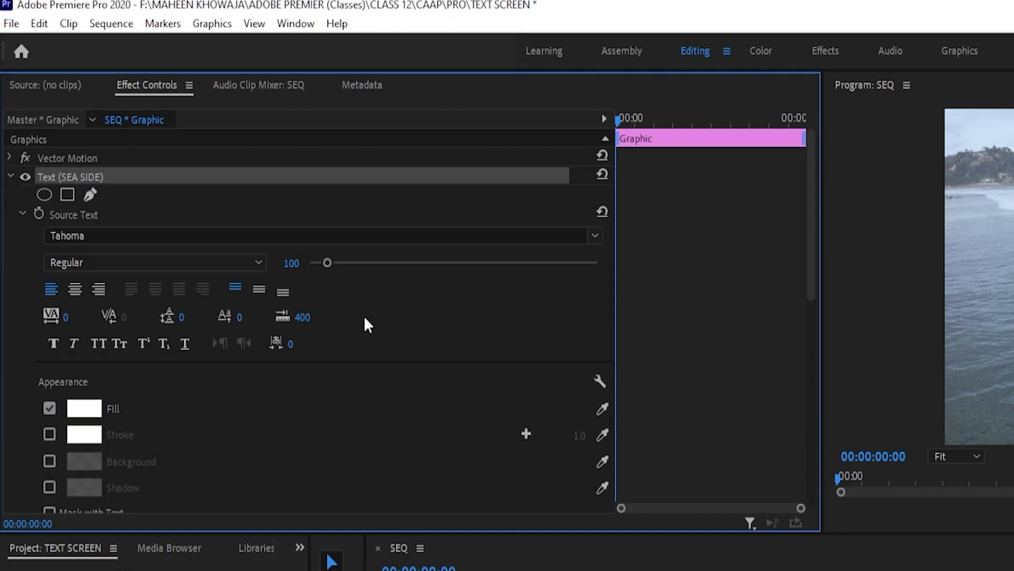
{"action": "scroll", "coordinate": [368, 323], "scroll_direction": "down", "scroll_amount": 5}
{"action": "scroll", "coordinate": [424, 288], "scroll_direction": "down", "scroll_amount": 3}
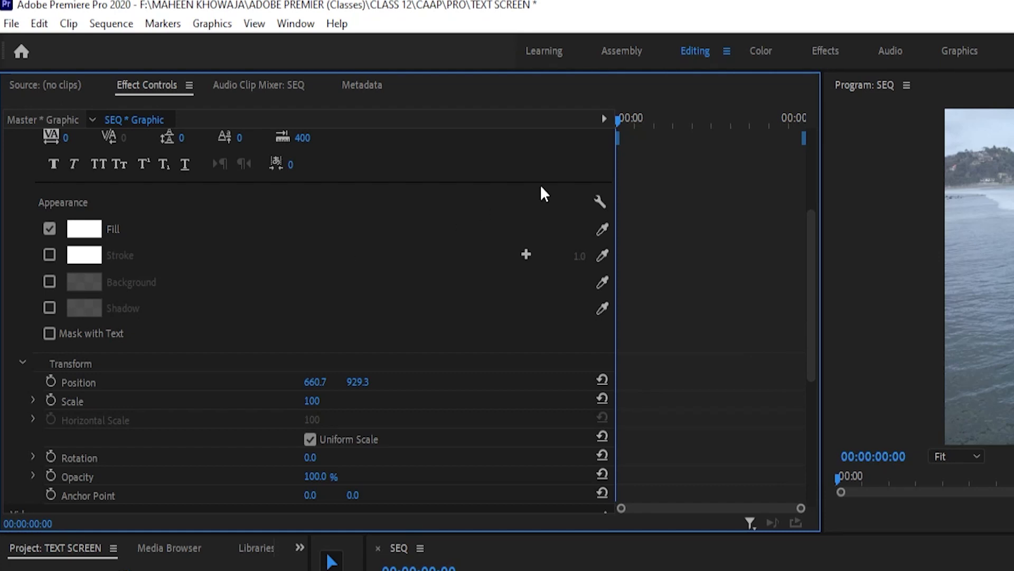
{"action": "scroll", "coordinate": [515, 330], "scroll_direction": "up", "scroll_amount": 1}
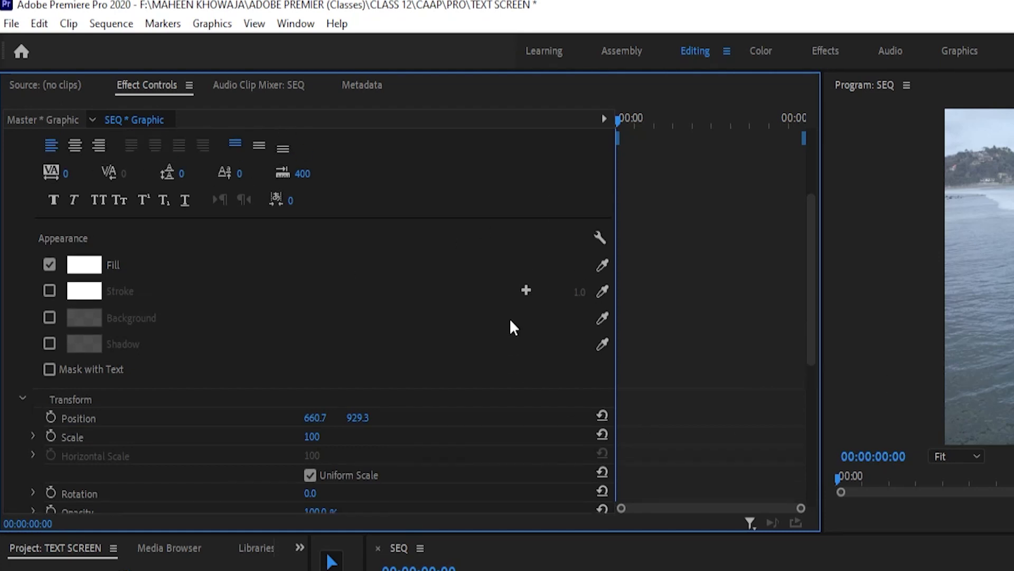
{"action": "scroll", "coordinate": [544, 308], "scroll_direction": "up", "scroll_amount": 1}
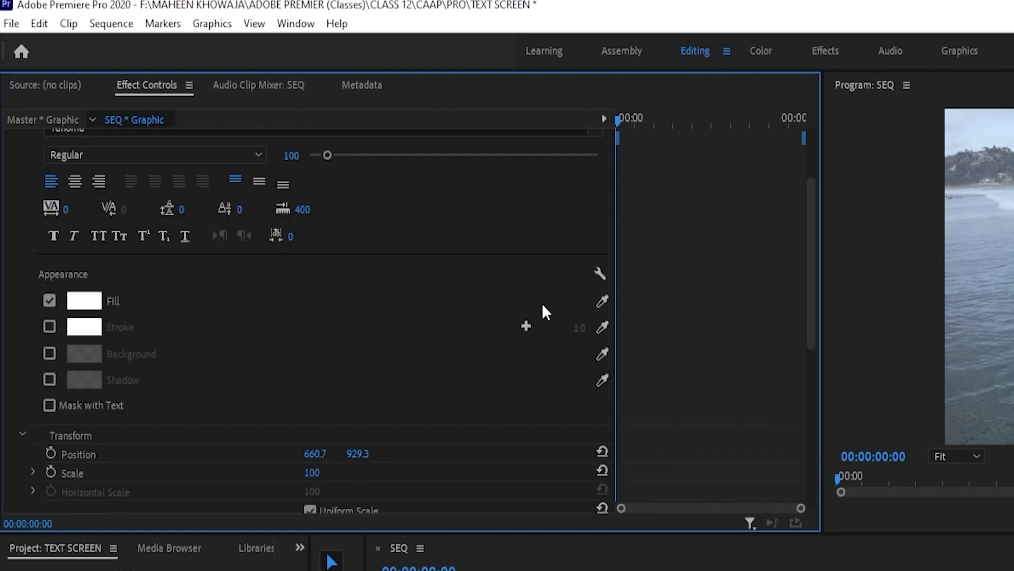
{"action": "scroll", "coordinate": [548, 310], "scroll_direction": "up", "scroll_amount": 1}
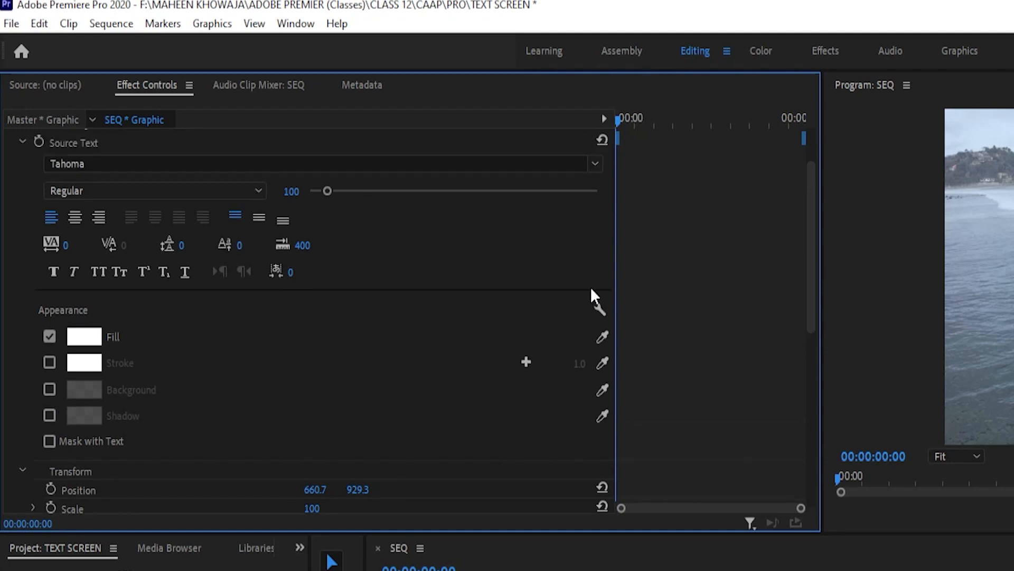
{"action": "scroll", "coordinate": [702, 334], "scroll_direction": "up", "scroll_amount": 2}
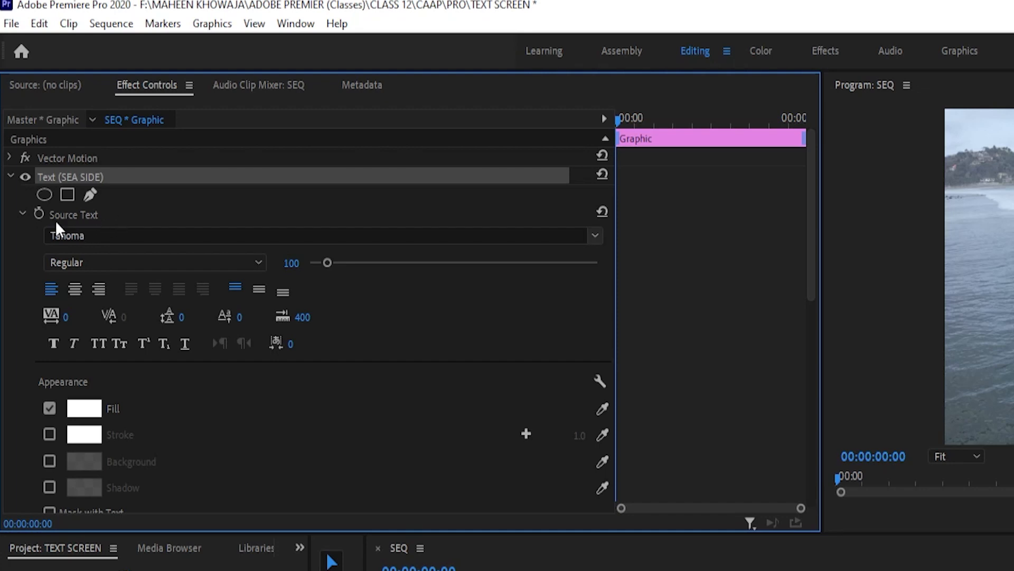
Try Times New Roman on the SEA SIDE text and settle on the Tw Cen MT font.
{"action": "left_click", "coordinate": [299, 234]}
{"action": "left_click", "coordinate": [290, 367]}
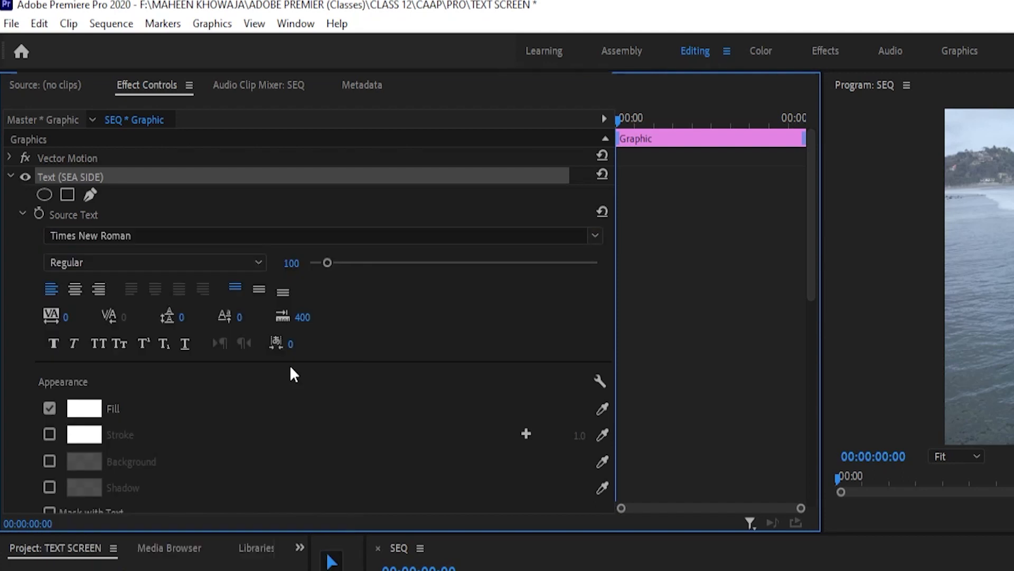
{"action": "left_click", "coordinate": [391, 234]}
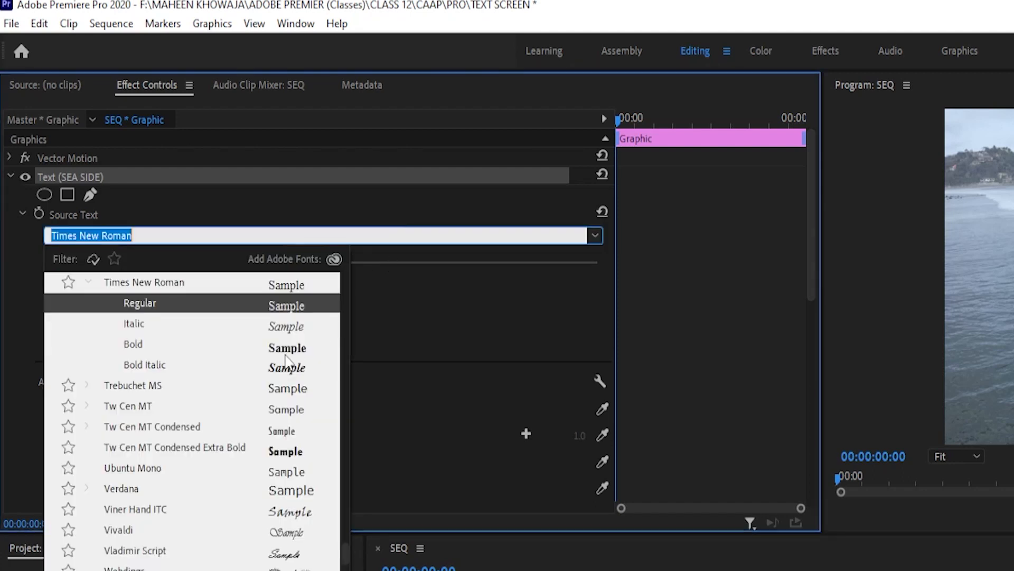
{"action": "left_click", "coordinate": [270, 408]}
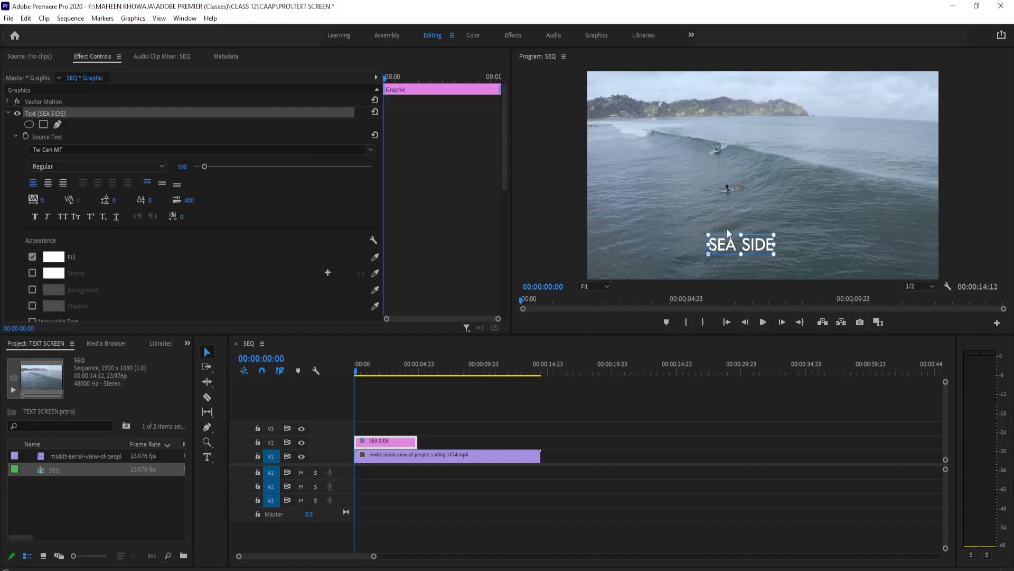
Enlarge the SEA SIDE text in the frame and set its font size to 218.
{"action": "left_click_drag", "start_coordinate": [742, 234], "coordinate": [637, 209]}
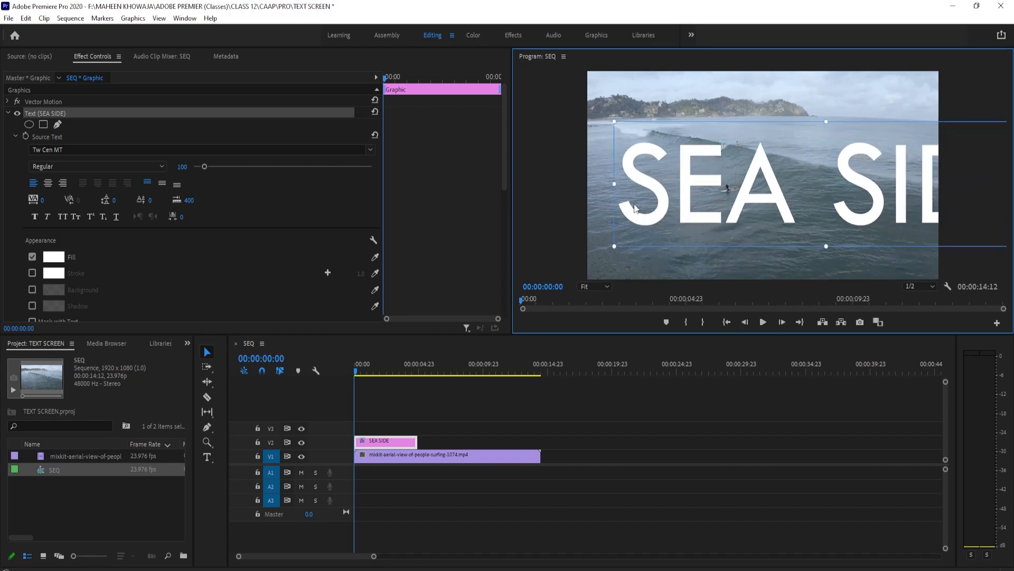
{"action": "left_click_drag", "start_coordinate": [609, 119], "coordinate": [615, 156]}
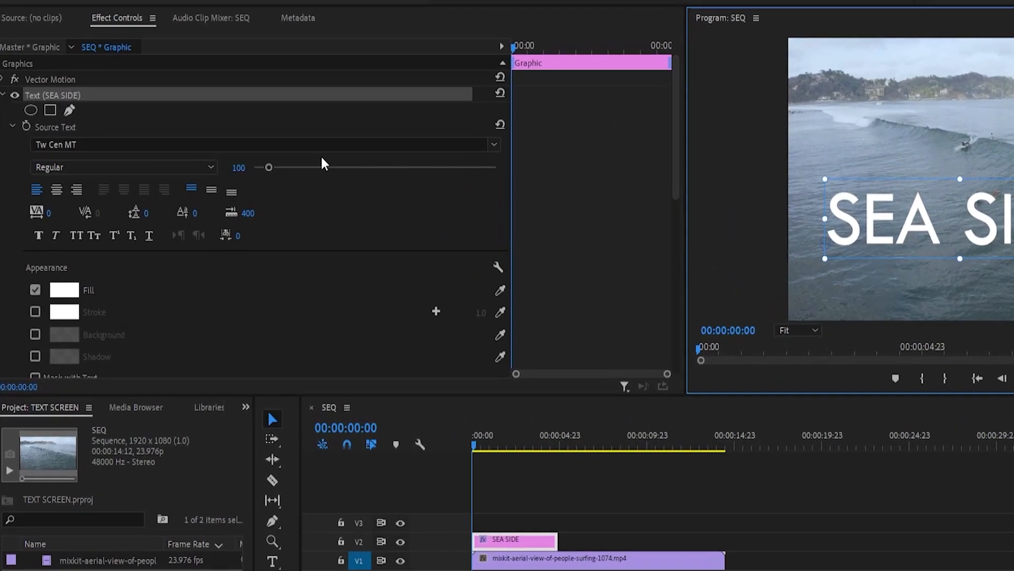
{"action": "left_click_drag", "start_coordinate": [266, 167], "coordinate": [436, 188]}
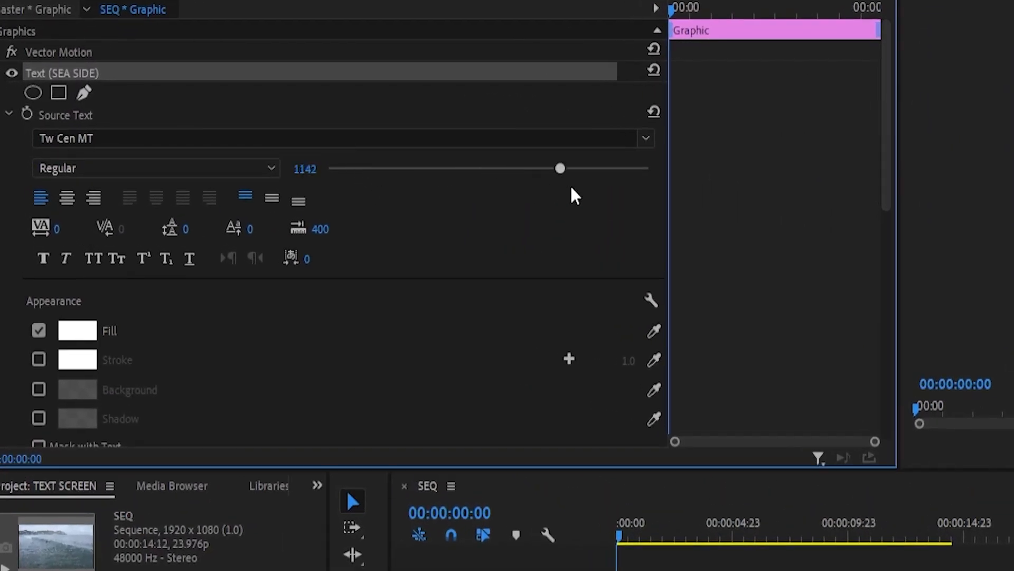
{"action": "left_click_drag", "start_coordinate": [575, 196], "coordinate": [515, 231]}
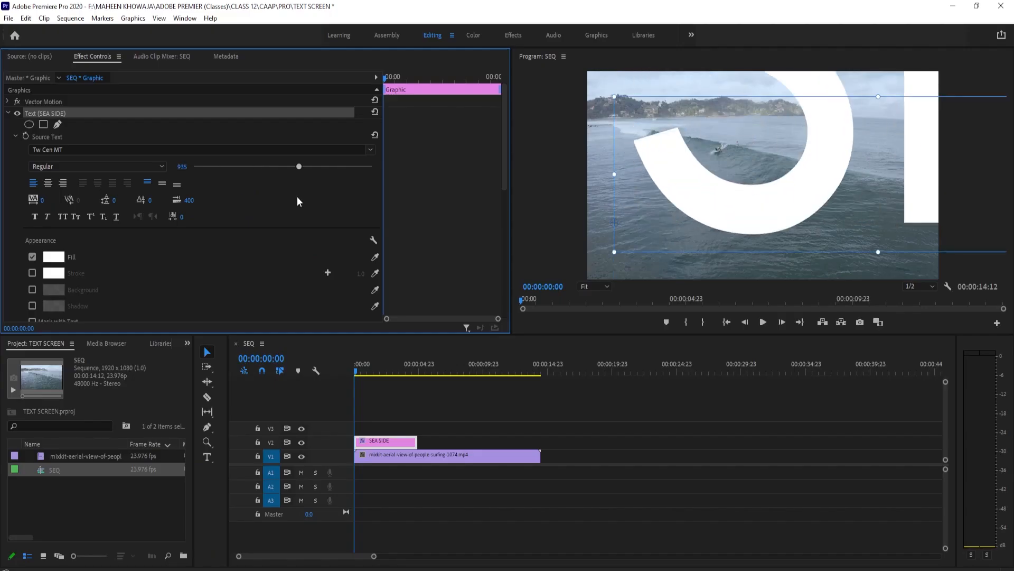
{"action": "left_click_drag", "start_coordinate": [297, 197], "coordinate": [216, 227]}
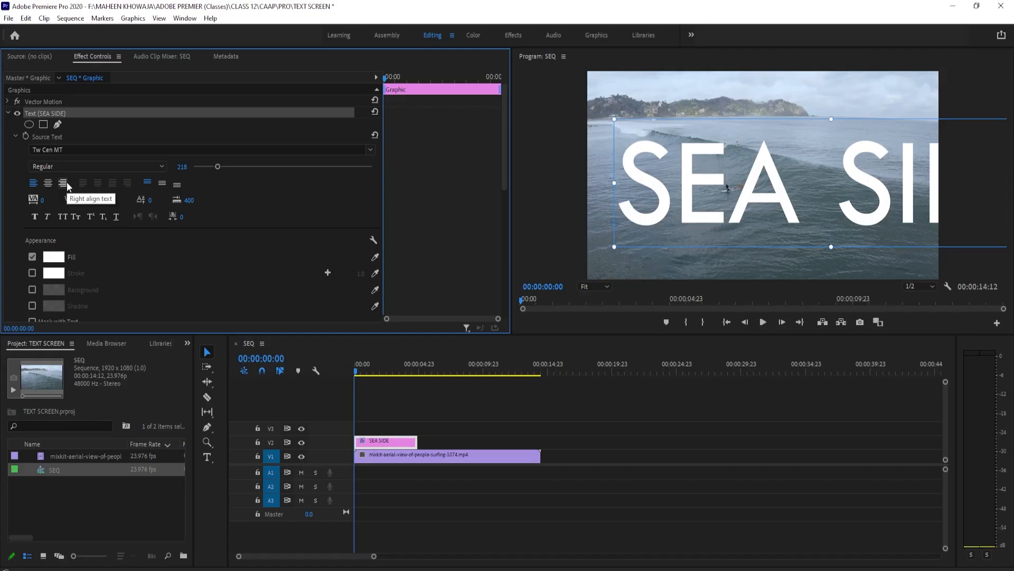
Try right alignment on the text, switch it to centre alignment and set the font size to 227.
{"action": "left_click", "coordinate": [63, 184]}
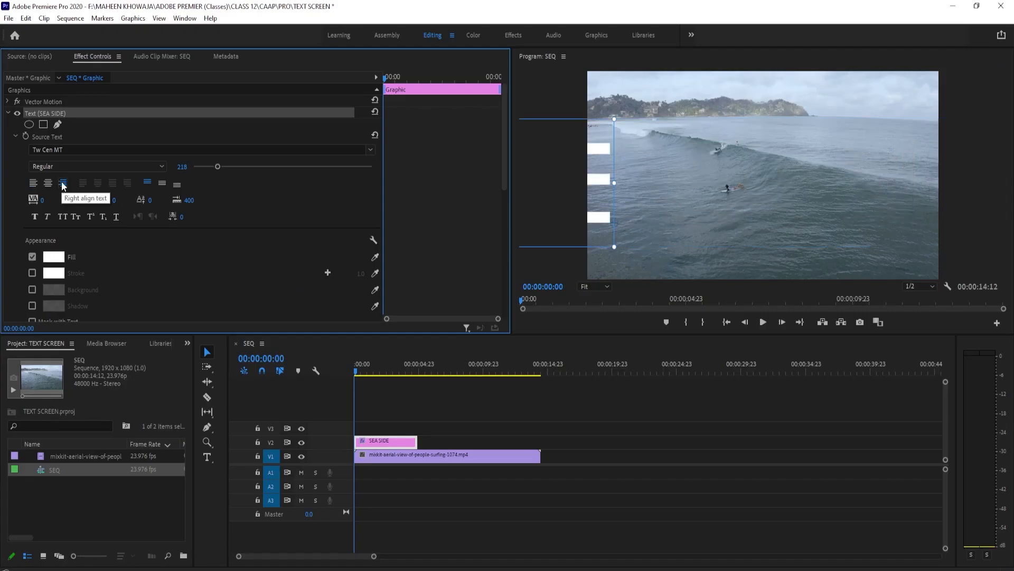
{"action": "left_click_drag", "start_coordinate": [217, 166], "coordinate": [127, 198]}
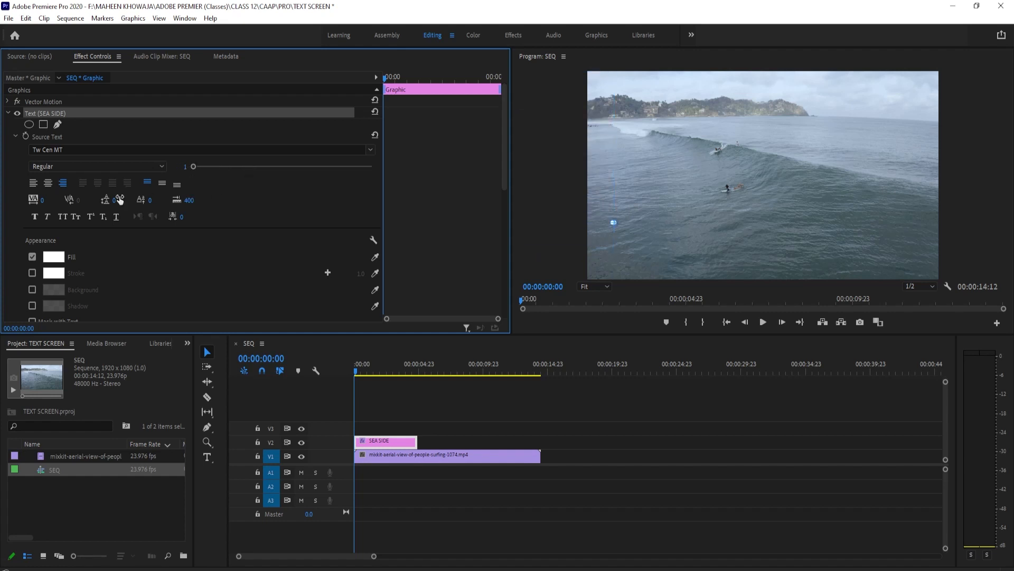
{"action": "left_click", "coordinate": [48, 185]}
{"action": "left_click", "coordinate": [219, 167]}
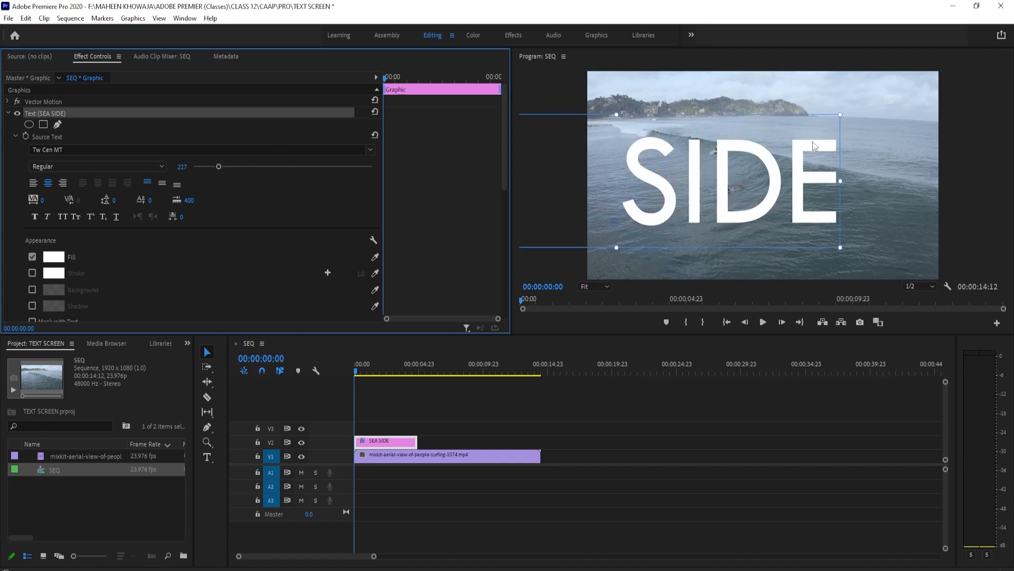
Rescale the SEA SIDE text so it fits the frame and place it in the middle of the lower half.
{"action": "left_click_drag", "start_coordinate": [837, 117], "coordinate": [495, 233]}
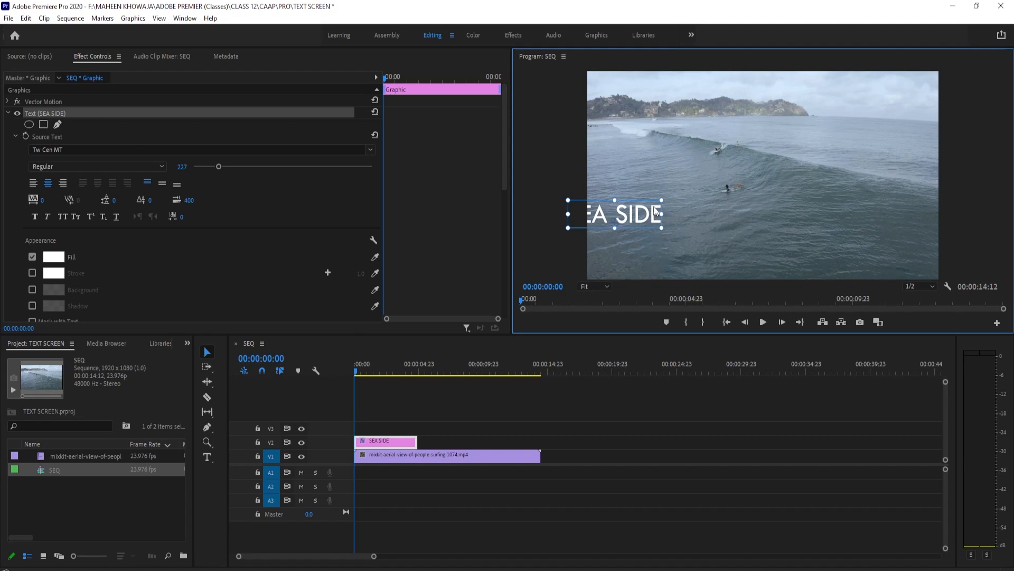
{"action": "left_click_drag", "start_coordinate": [609, 207], "coordinate": [736, 245]}
{"action": "left_click_drag", "start_coordinate": [730, 202], "coordinate": [730, 221]}
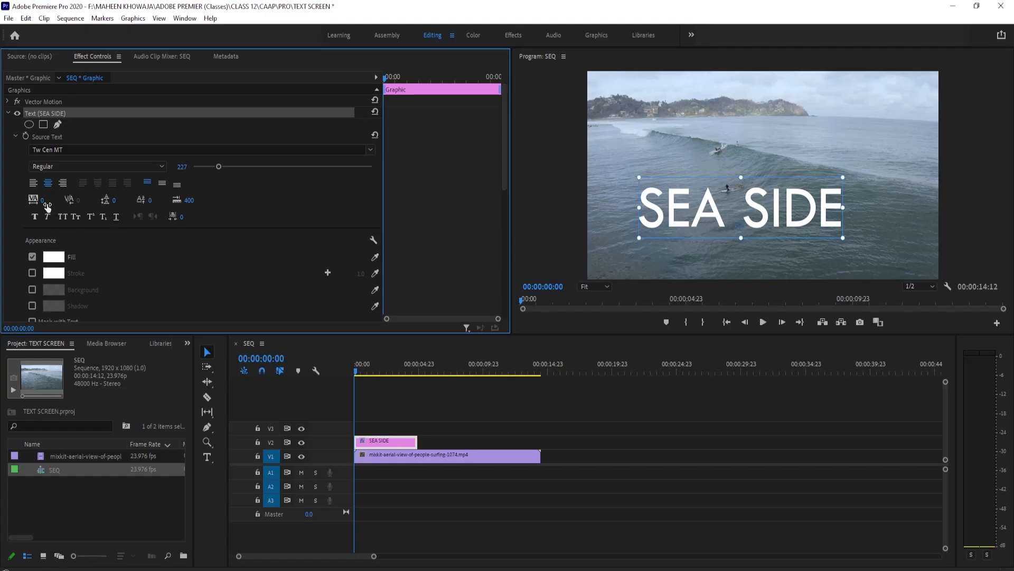
Try a tracking value of 490 on the SEA SIDE text and reset the tracking to 0.
{"action": "left_click_drag", "start_coordinate": [42, 199], "coordinate": [205, 200]}
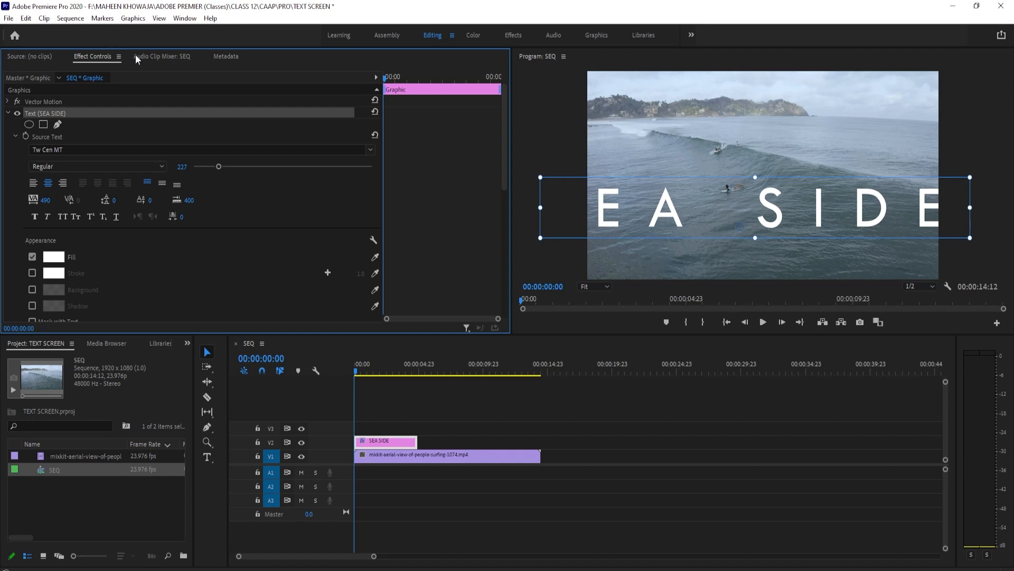
{"action": "left_click", "coordinate": [48, 200]}
{"action": "type", "text": "0"}
{"action": "key", "text": "Return"}
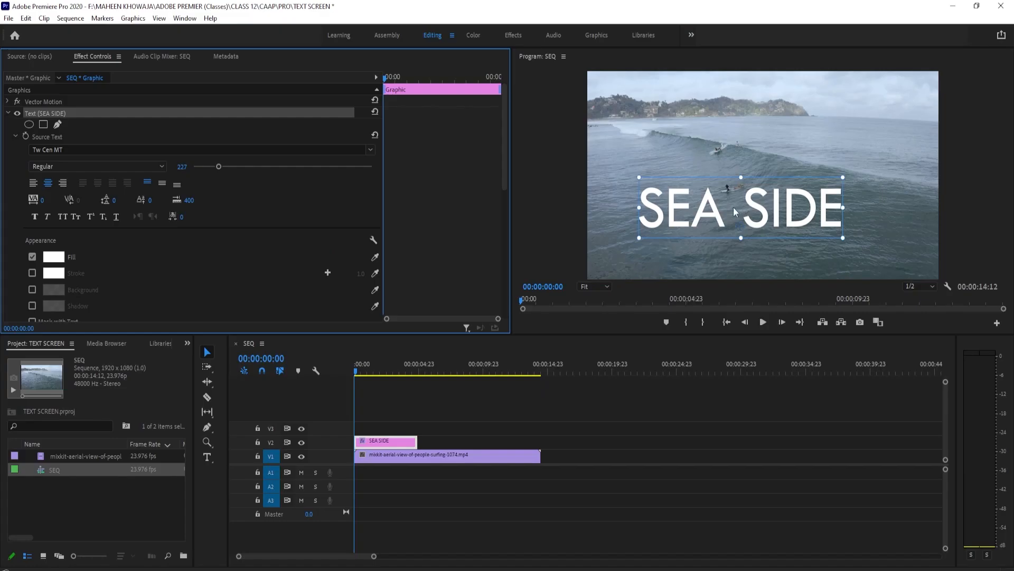
Break the text into two lines between the words SEA and SIDE.
{"action": "left_click", "coordinate": [734, 212]}
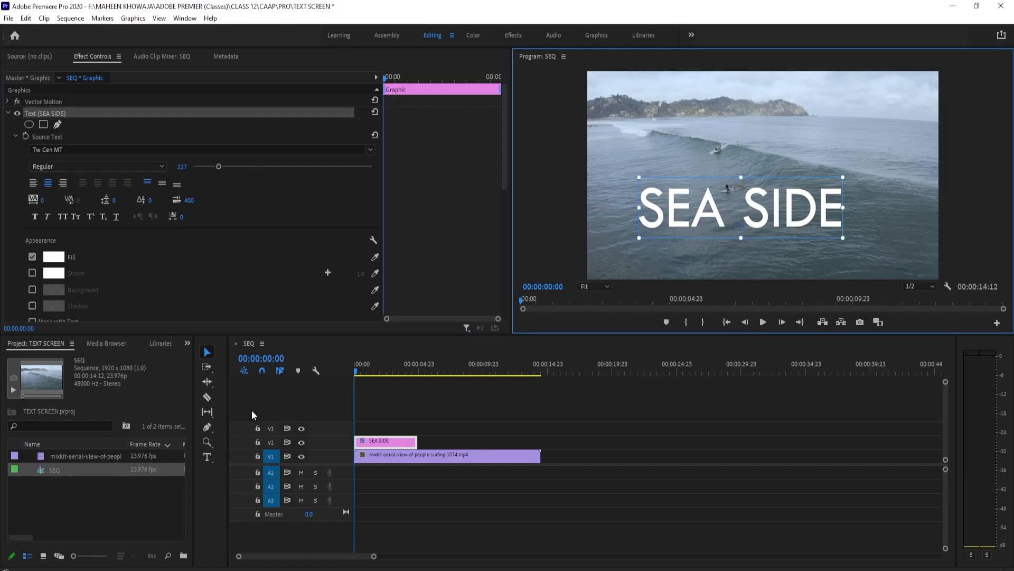
{"action": "left_click", "coordinate": [214, 458]}
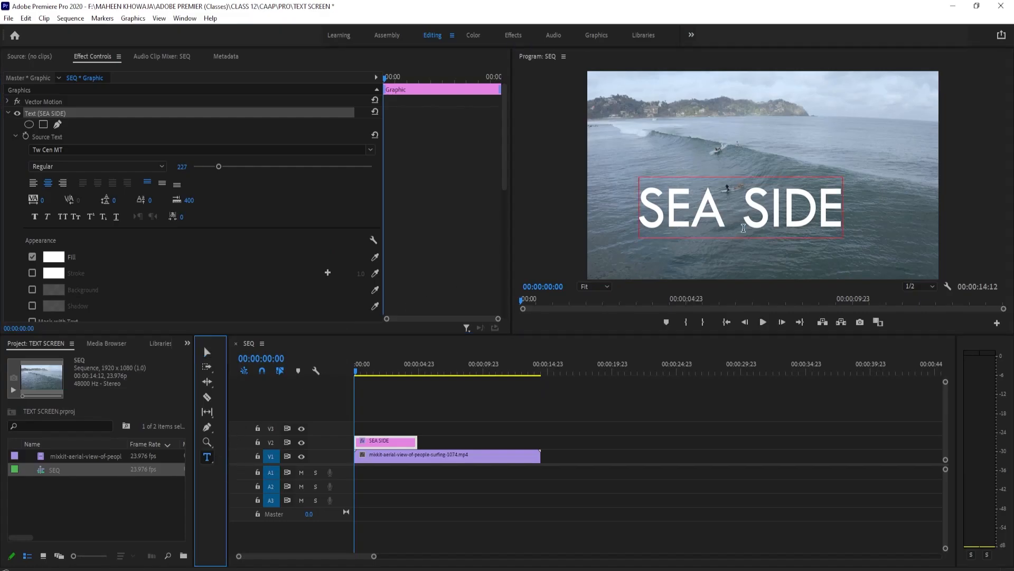
{"action": "left_click", "coordinate": [729, 212]}
{"action": "key", "text": "Return"}
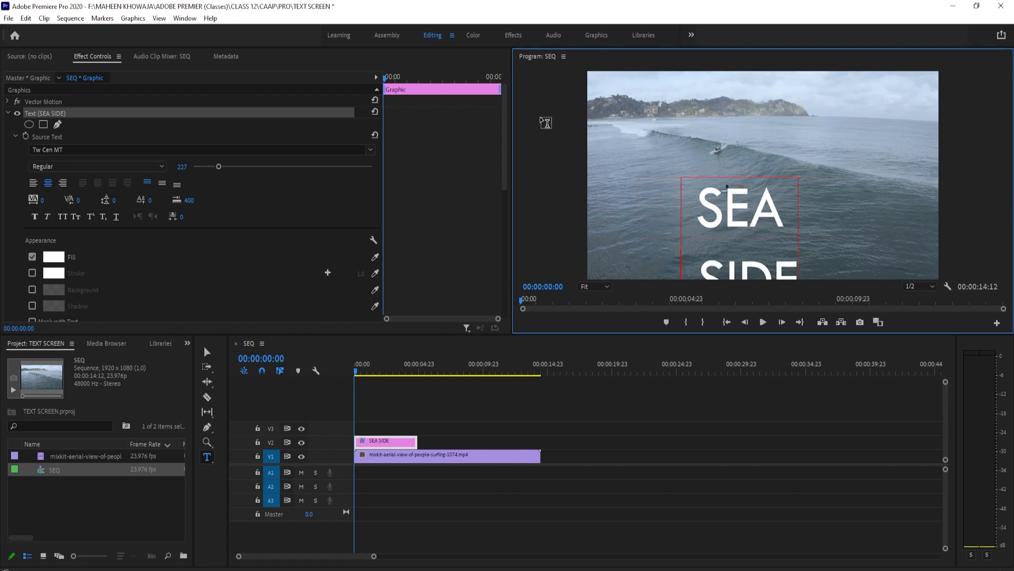
Move the two-line text up in the frame and try a larger leading between its lines.
{"action": "left_click", "coordinate": [206, 351]}
{"action": "left_click_drag", "start_coordinate": [689, 185], "coordinate": [686, 135]}
{"action": "left_click_drag", "start_coordinate": [114, 200], "coordinate": [128, 200]}
{"action": "mouse_move", "coordinate": [116, 200]}
{"action": "left_mouse_down"}
{"action": "mouse_move", "coordinate": [5, 200]}
{"action": "mouse_move", "coordinate": [204, 200]}
{"action": "mouse_move", "coordinate": [133, 200]}
{"action": "left_mouse_up"}
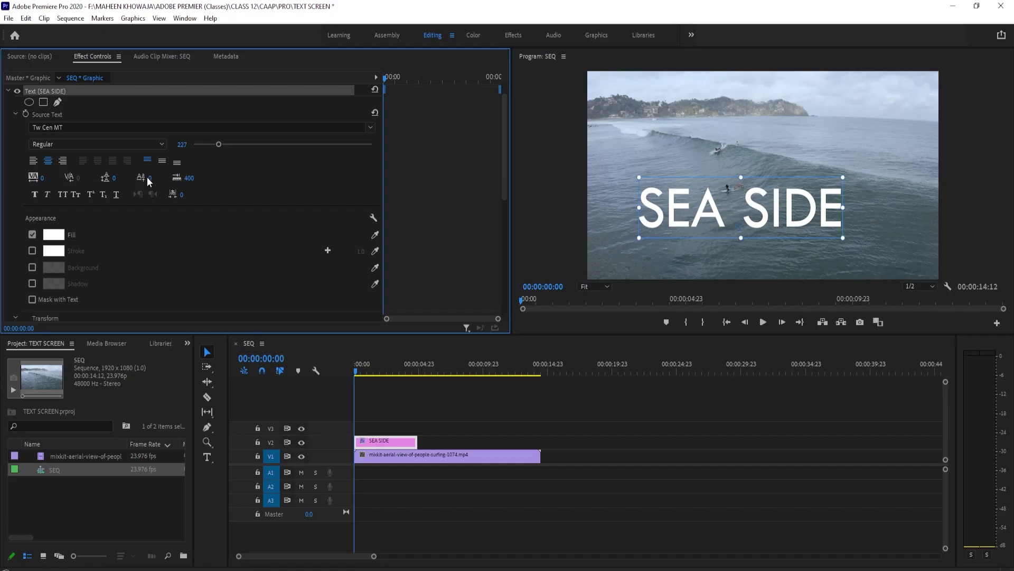
Try a baseline shift on the SEA SIDE text and set it back to 0.
{"action": "mouse_move", "coordinate": [148, 181]}
{"action": "left_mouse_down"}
{"action": "mouse_move", "coordinate": [265, 181]}
{"action": "mouse_move", "coordinate": [148, 182]}
{"action": "left_mouse_up"}
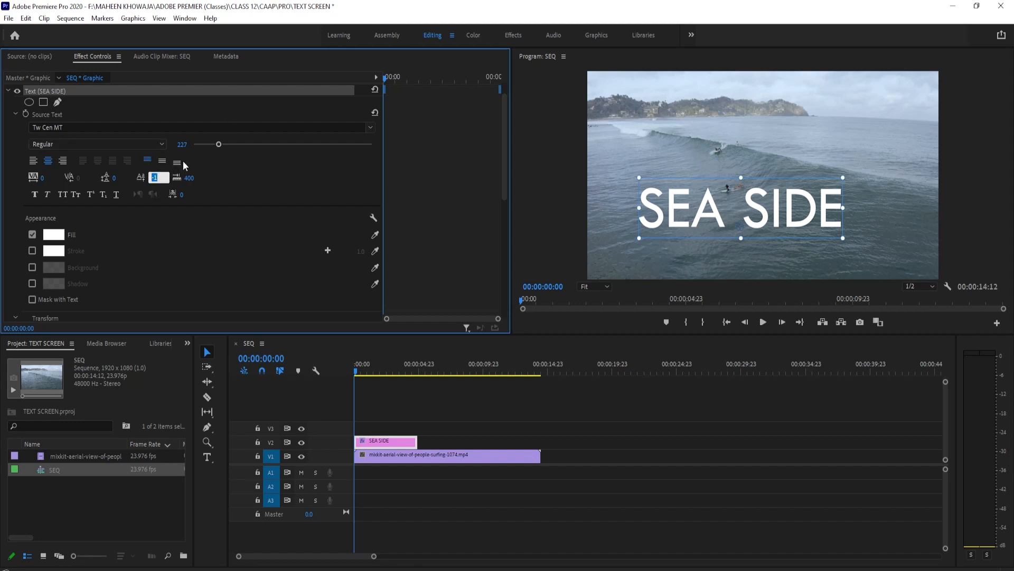
{"action": "type", "text": "0"}
{"action": "key", "text": "Return"}
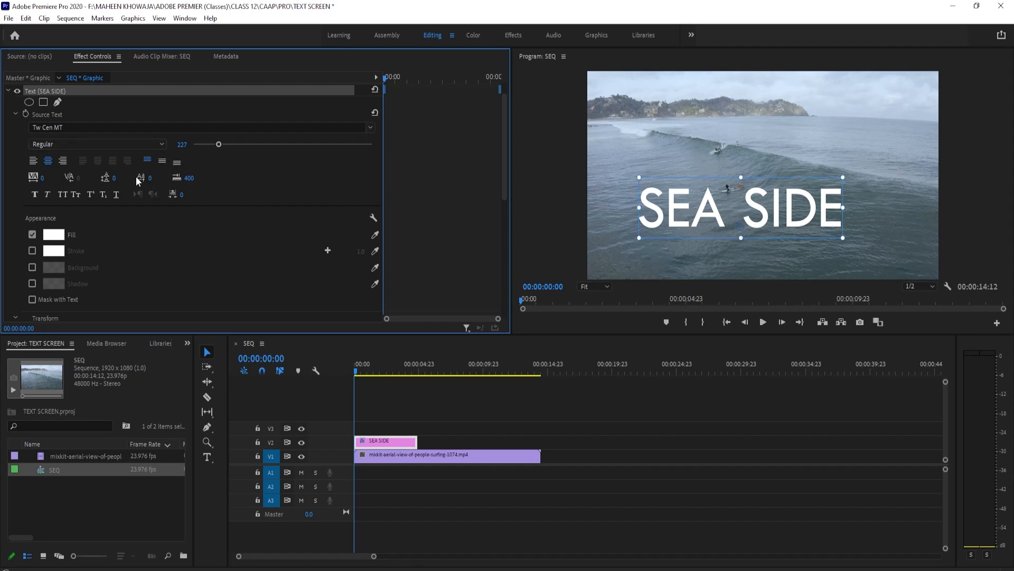
Apply faux bold and faux italic to the SEA SIDE text.
{"action": "left_click", "coordinate": [39, 192]}
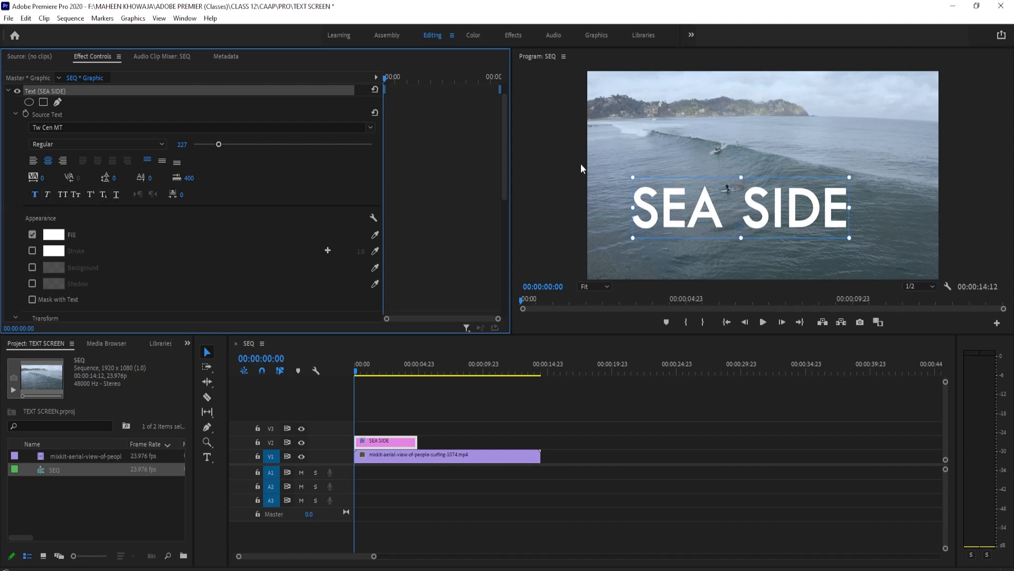
{"action": "left_click", "coordinate": [48, 194]}
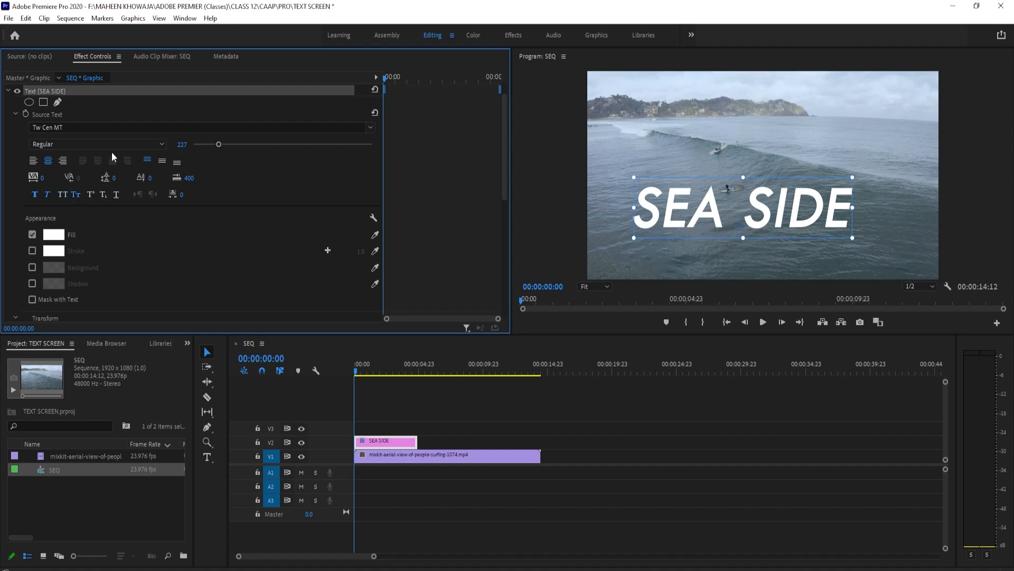
Apply superscript to the SEA SIDE text, undo trial subscript and underline formatting, and enlarge the text to a scale of about 247.
{"action": "left_click", "coordinate": [93, 196]}
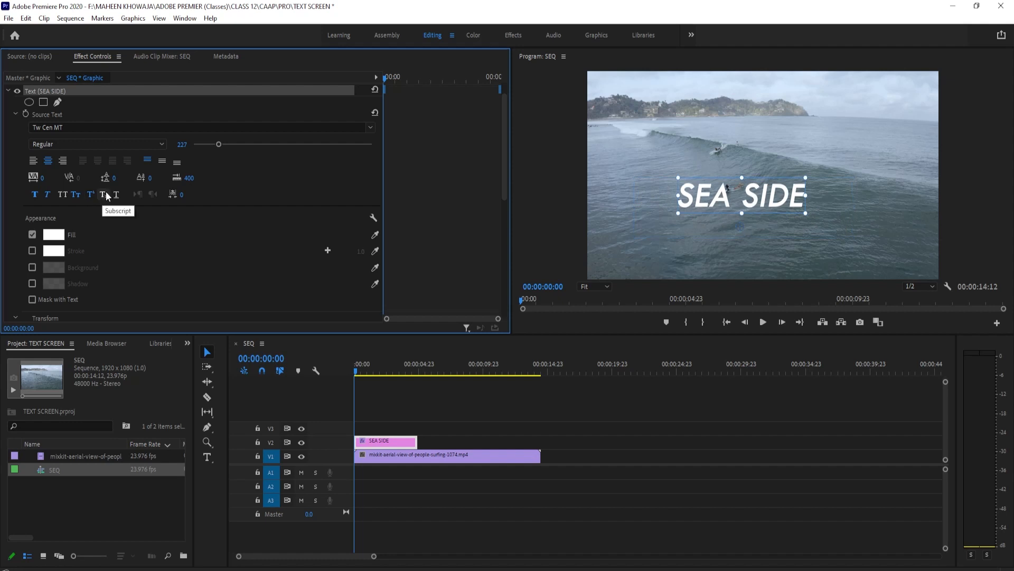
{"action": "left_click", "coordinate": [104, 193]}
{"action": "left_click", "coordinate": [119, 190]}
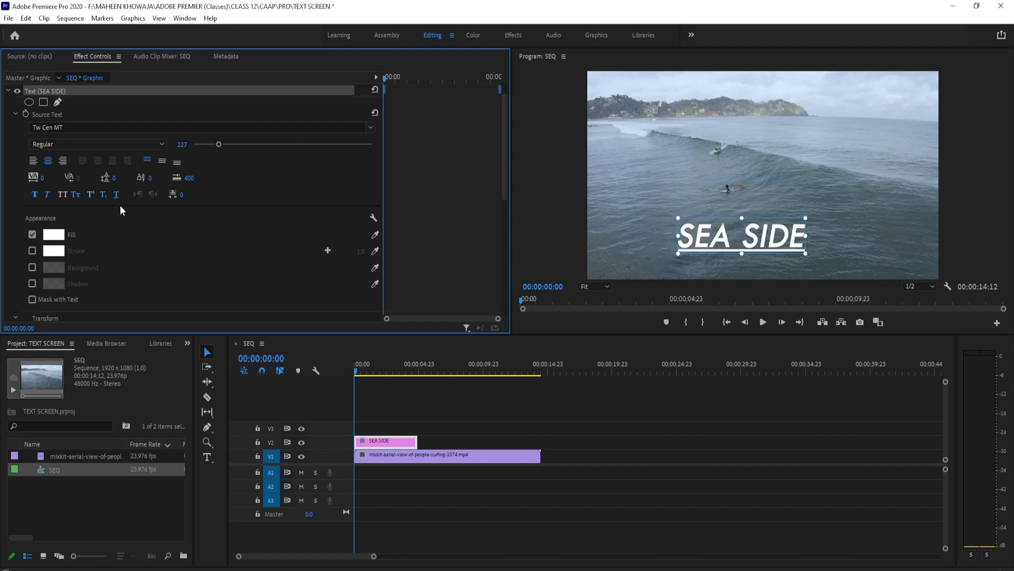
{"action": "key", "text": "ctrl+z"}
{"action": "key", "text": "ctrl+z"}
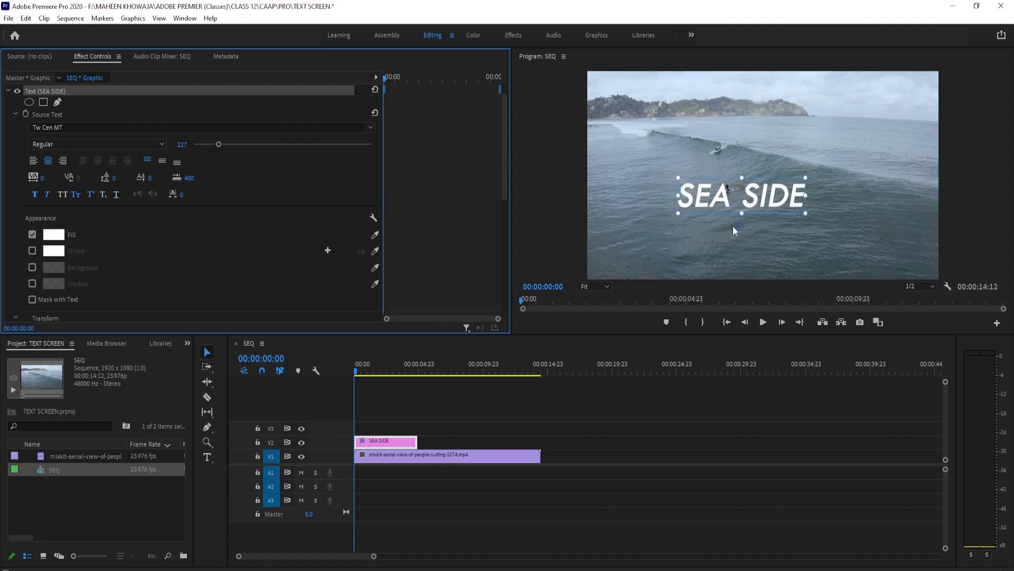
{"action": "left_click_drag", "start_coordinate": [738, 213], "coordinate": [738, 242]}
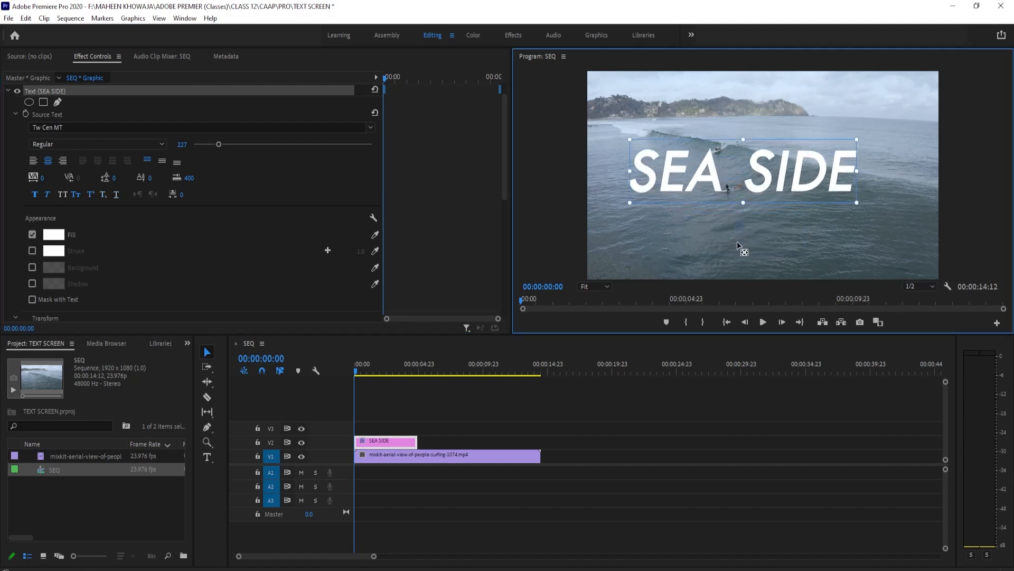
Try a blue-grey fill color sampled from the sea in the video on the SEA SIDE text and undo it.
{"action": "scroll", "coordinate": [36, 170], "scroll_direction": "down", "scroll_amount": 2}
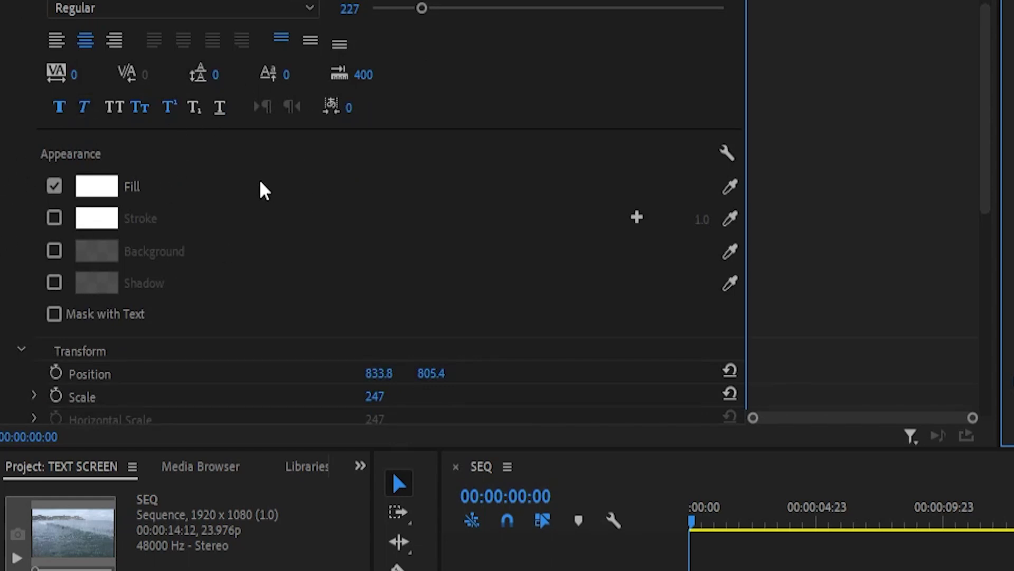
{"action": "left_click", "coordinate": [89, 186]}
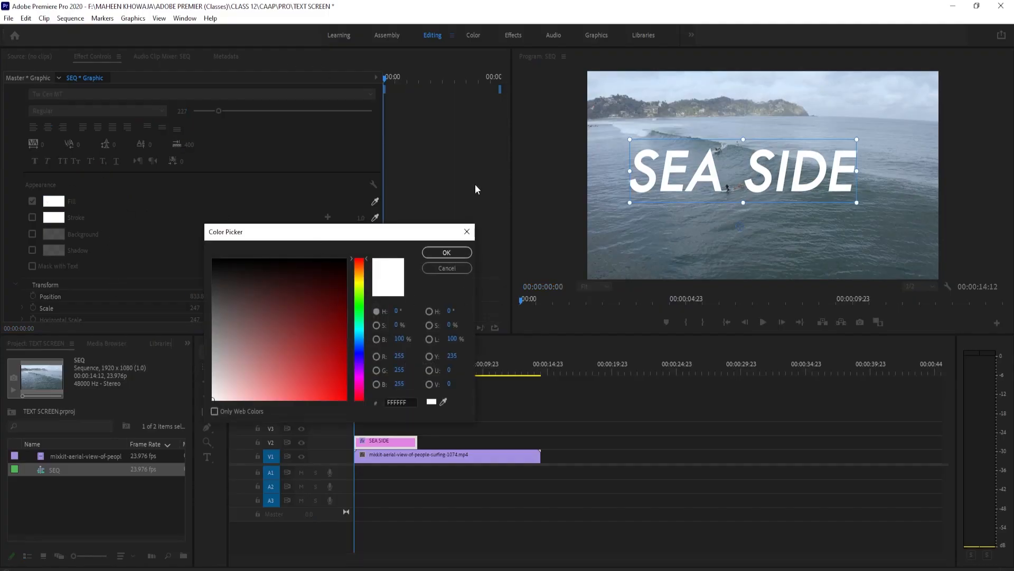
{"action": "mouse_move", "coordinate": [227, 331]}
{"action": "left_mouse_down"}
{"action": "mouse_move", "coordinate": [262, 302]}
{"action": "mouse_move", "coordinate": [299, 293]}
{"action": "mouse_move", "coordinate": [304, 333]}
{"action": "mouse_move", "coordinate": [237, 349]}
{"action": "left_mouse_up"}
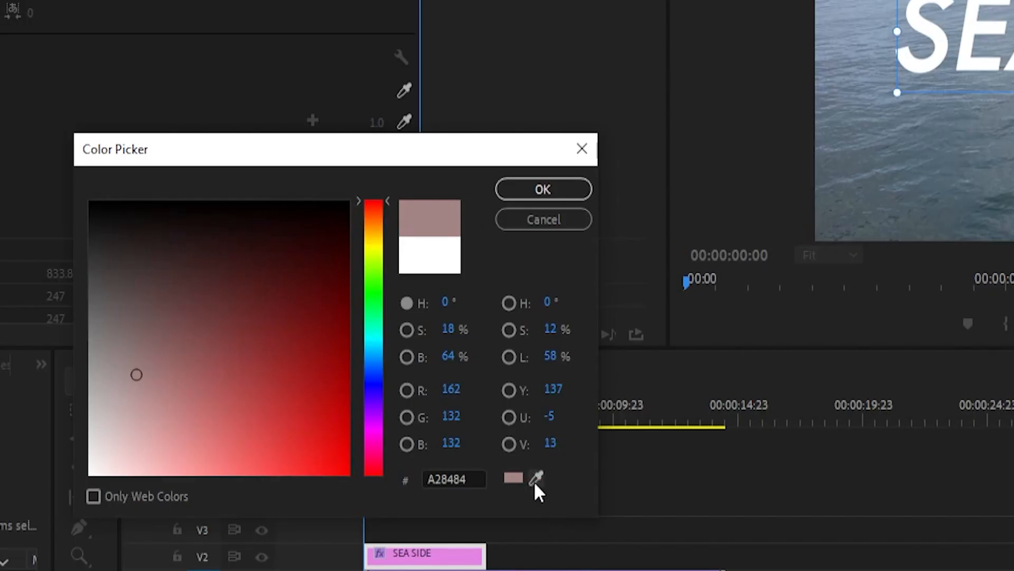
{"action": "left_click", "coordinate": [537, 475]}
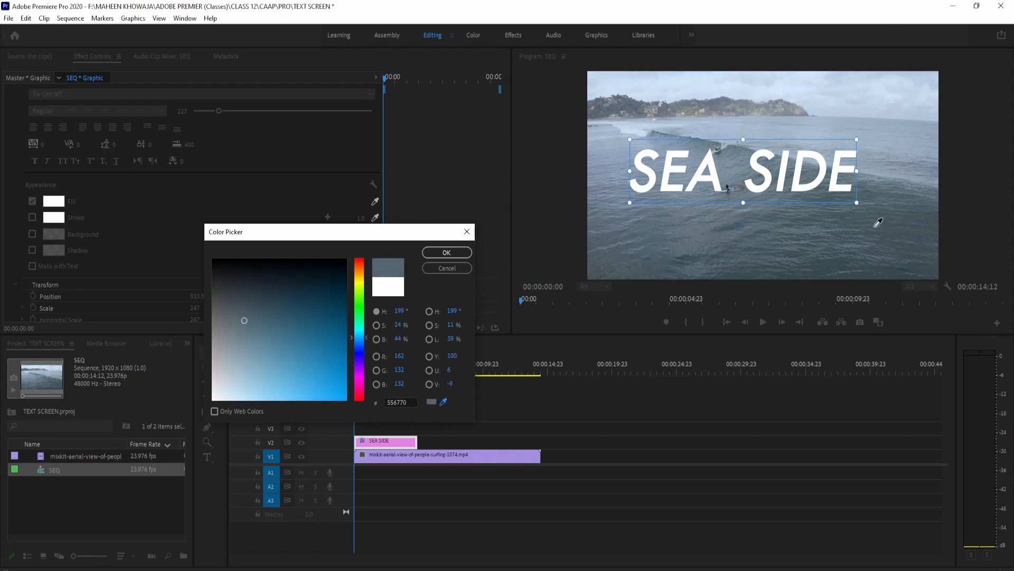
{"action": "left_click", "coordinate": [829, 227]}
{"action": "left_click", "coordinate": [446, 252]}
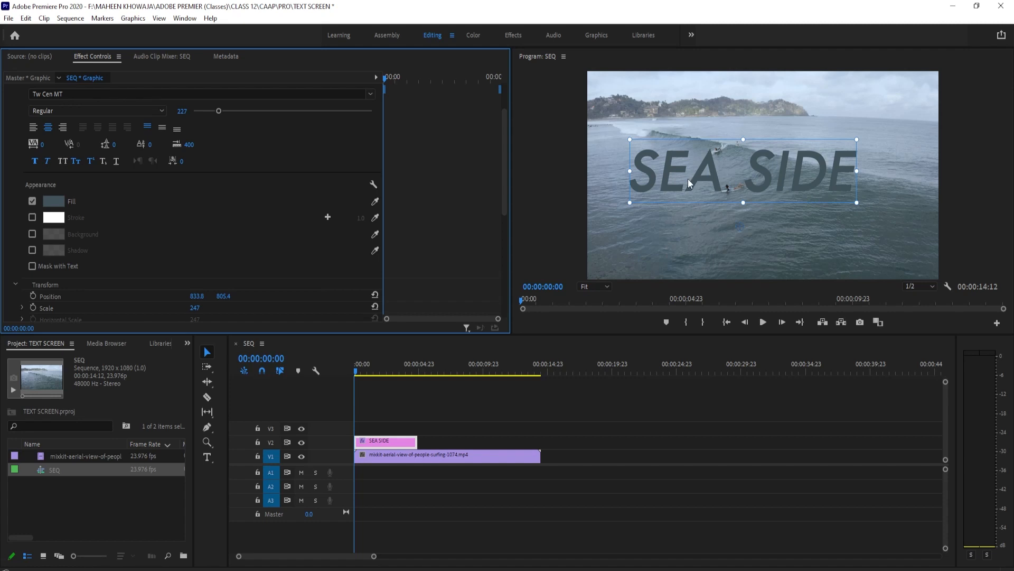
{"action": "key", "text": "ctrl+z"}
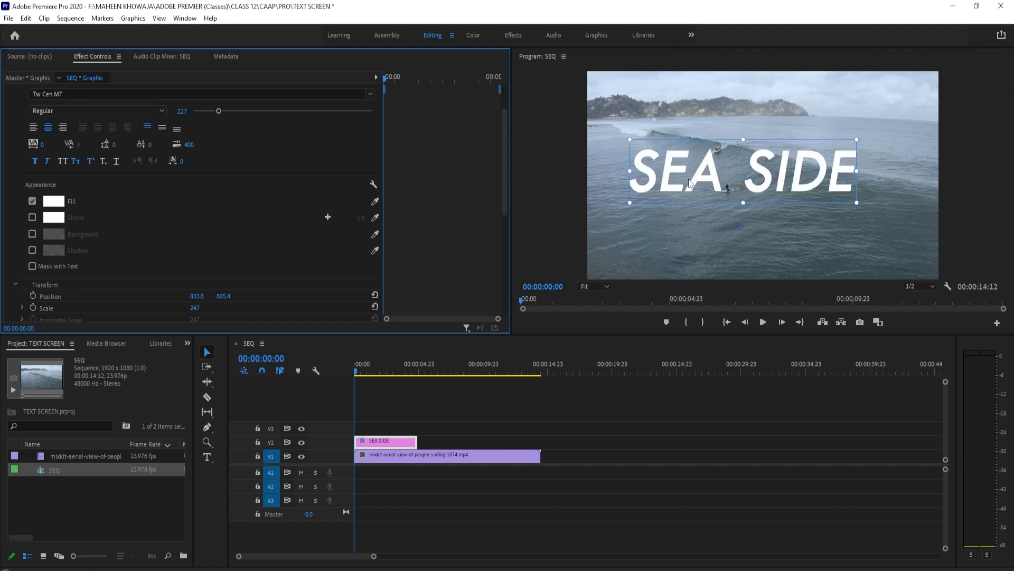
Change the fill color of the SEA SIDE text to near-black.
{"action": "left_click", "coordinate": [51, 201]}
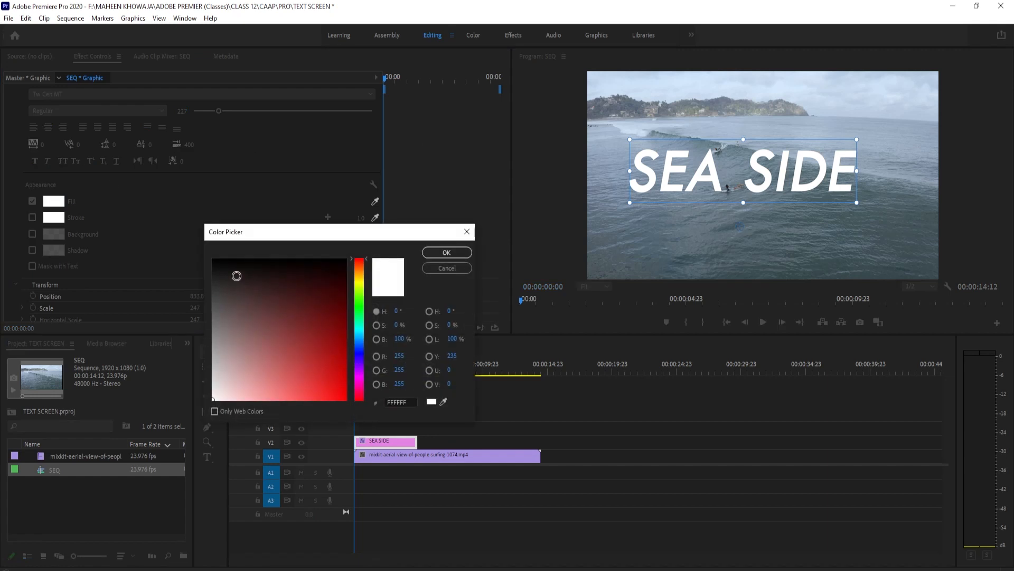
{"action": "left_click", "coordinate": [231, 267]}
{"action": "left_click", "coordinate": [446, 253]}
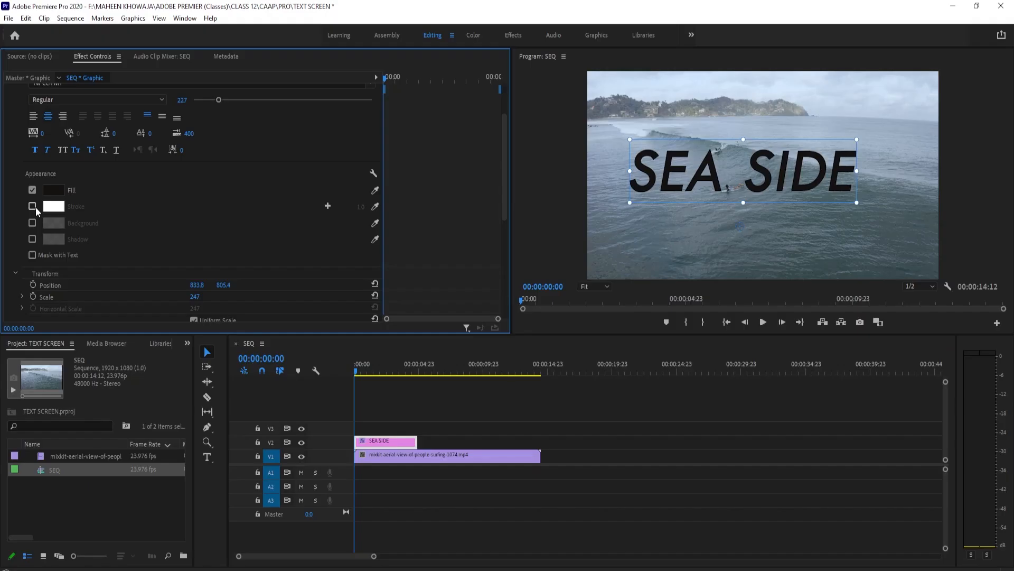
Enable a white stroke (FFFFFF) around the SEA SIDE text and set its width to 11.0.
{"action": "left_click", "coordinate": [32, 206]}
{"action": "left_click", "coordinate": [60, 210]}
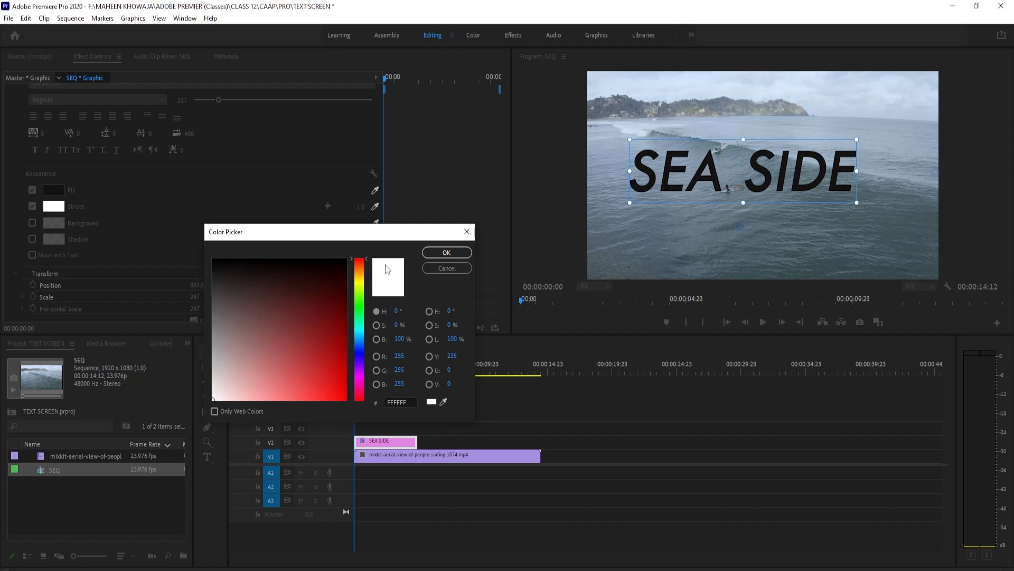
{"action": "left_click", "coordinate": [445, 251]}
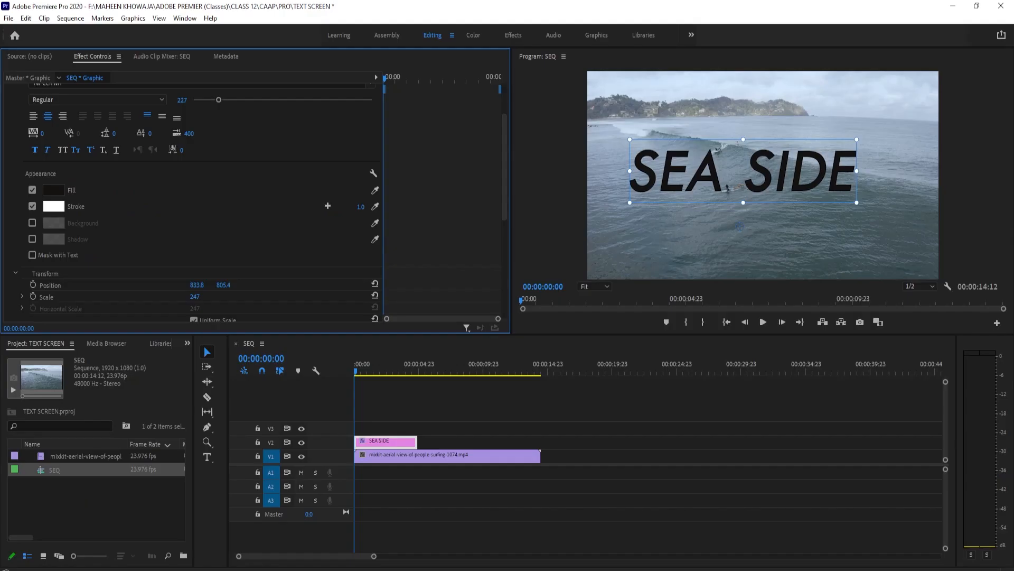
{"action": "mouse_move", "coordinate": [361, 207]}
{"action": "left_mouse_down"}
{"action": "mouse_move", "coordinate": [387, 206]}
{"action": "mouse_move", "coordinate": [350, 206]}
{"action": "left_mouse_up"}
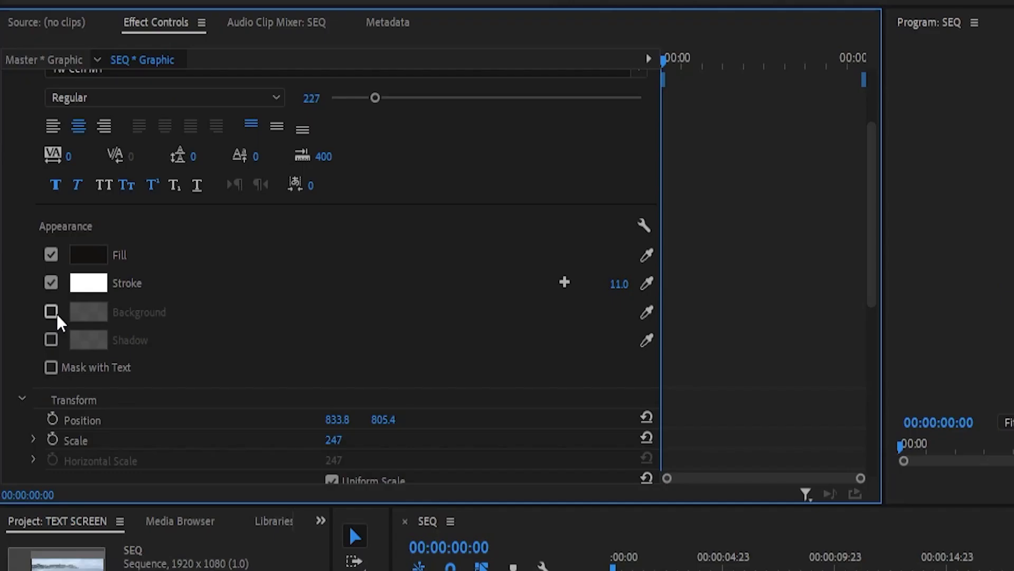
Add a background behind the SEA SIDE text at 65% opacity and try its size setting, leaving it at 0.0.
{"action": "left_click", "coordinate": [32, 223]}
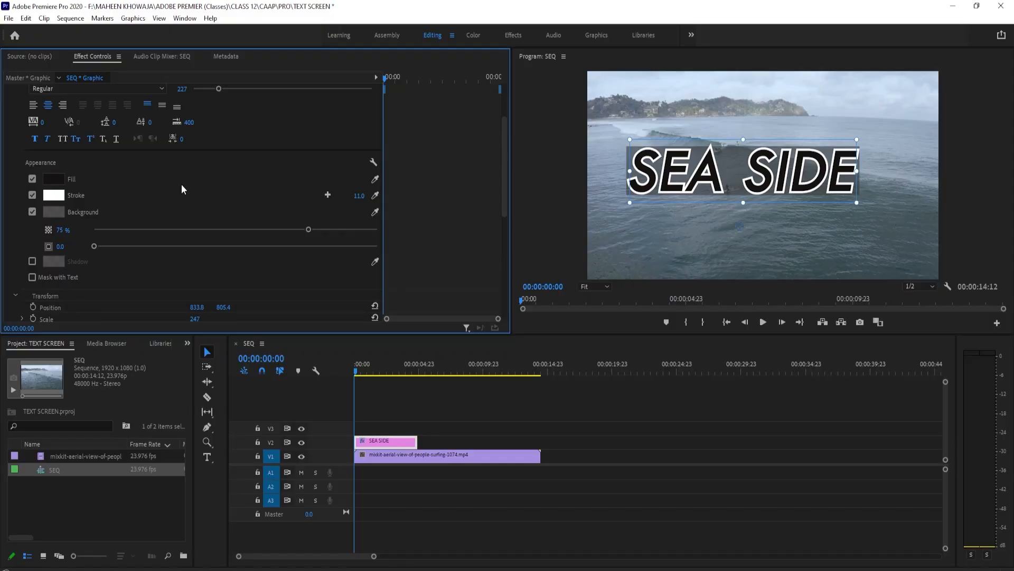
{"action": "scroll", "coordinate": [155, 312], "scroll_direction": "down", "scroll_amount": 1}
{"action": "scroll", "coordinate": [64, 215], "scroll_direction": "down", "scroll_amount": 1}
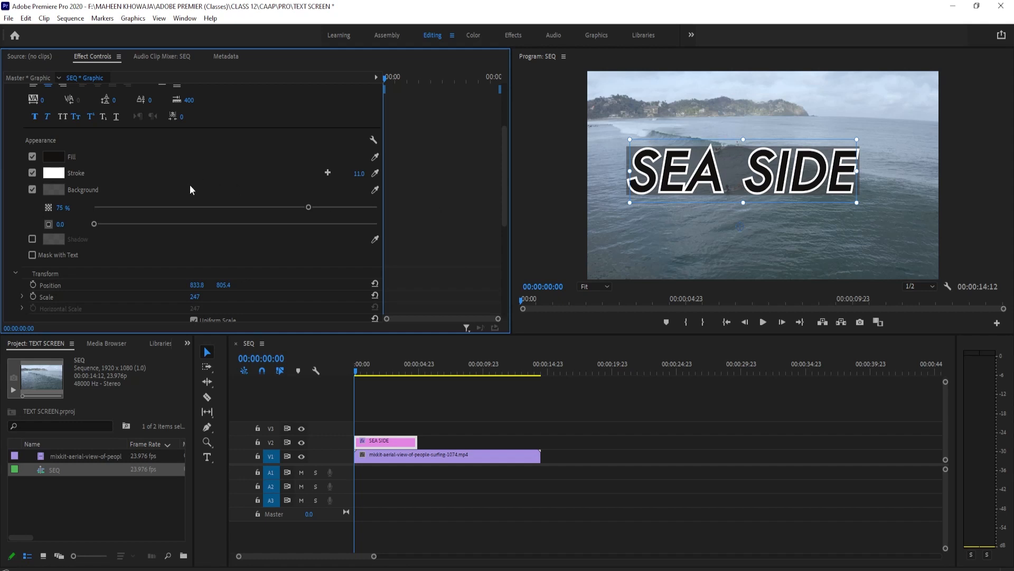
{"action": "scroll", "coordinate": [34, 215], "scroll_direction": "down", "scroll_amount": 1}
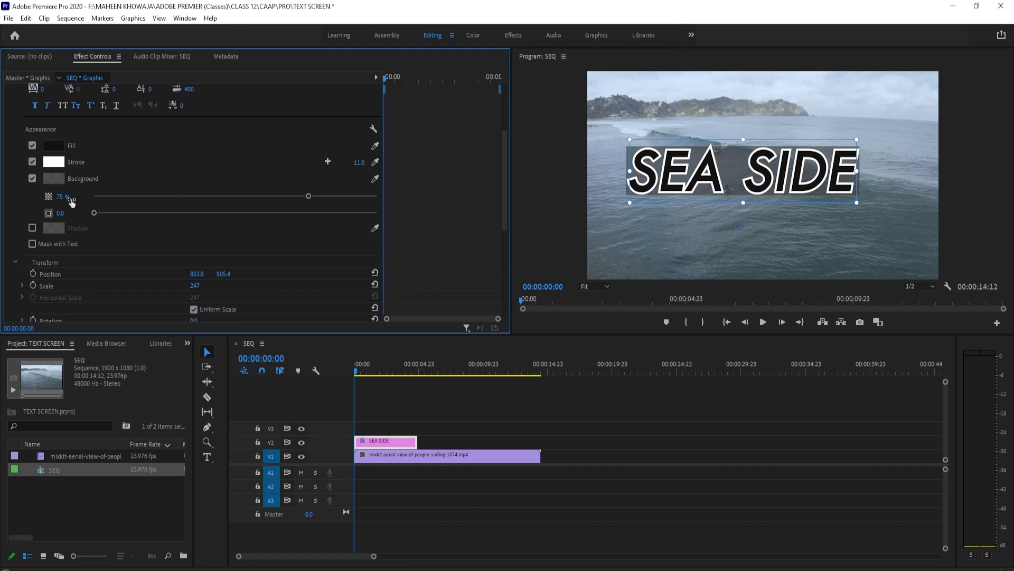
{"action": "left_click", "coordinate": [100, 196]}
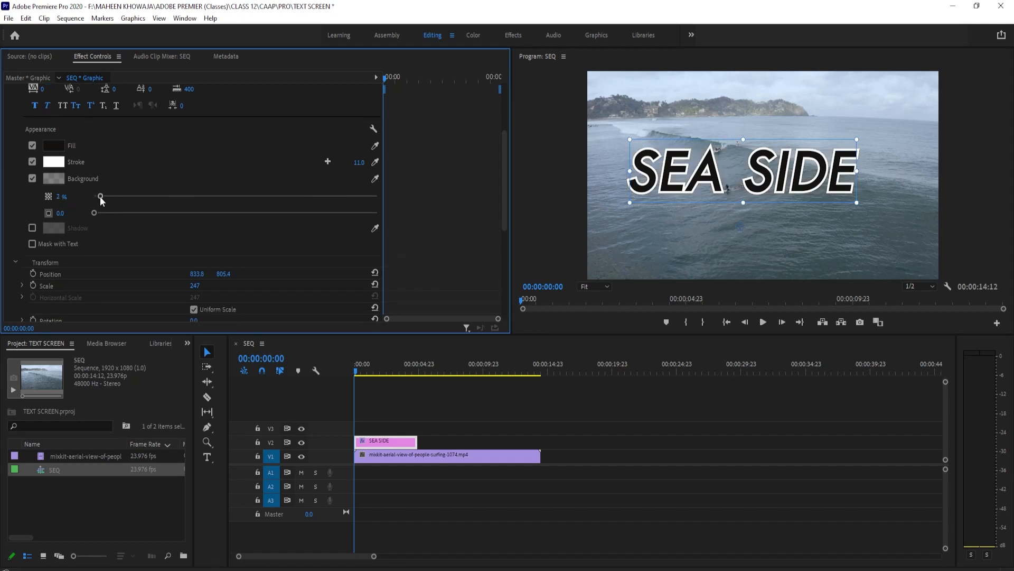
{"action": "left_click_drag", "start_coordinate": [113, 195], "coordinate": [279, 217]}
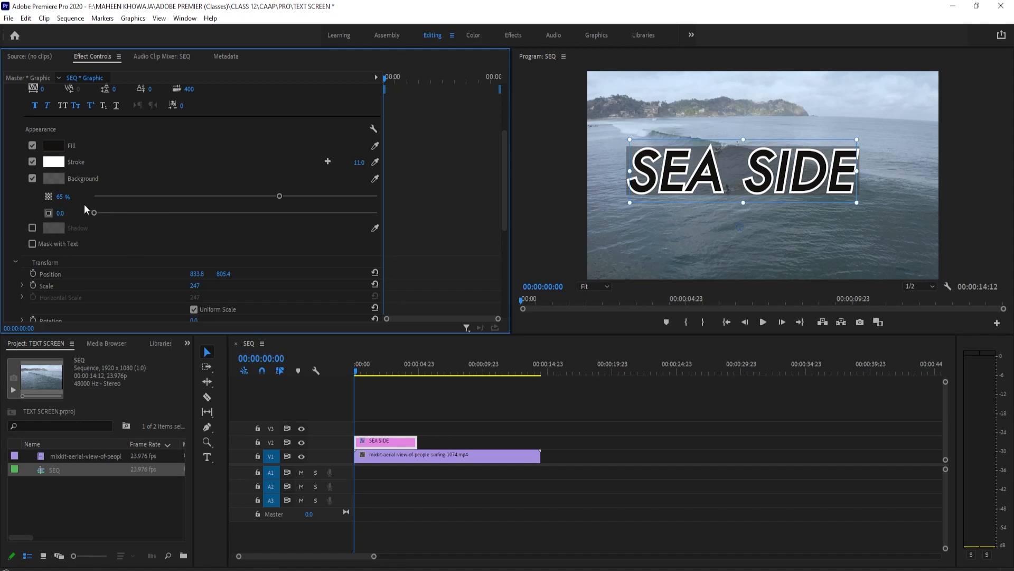
{"action": "left_click_drag", "start_coordinate": [96, 210], "coordinate": [74, 302]}
Enable a shadow on the SEA SIDE text and set its color to dusty pink BE9F9F.
{"action": "scroll", "coordinate": [307, 150], "scroll_direction": "down", "scroll_amount": 2}
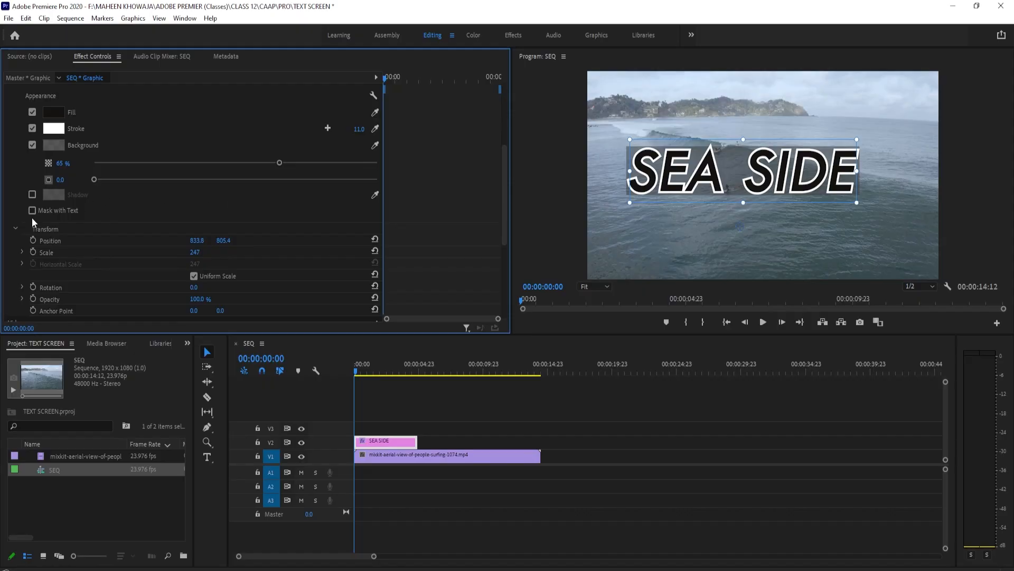
{"action": "left_click", "coordinate": [33, 263]}
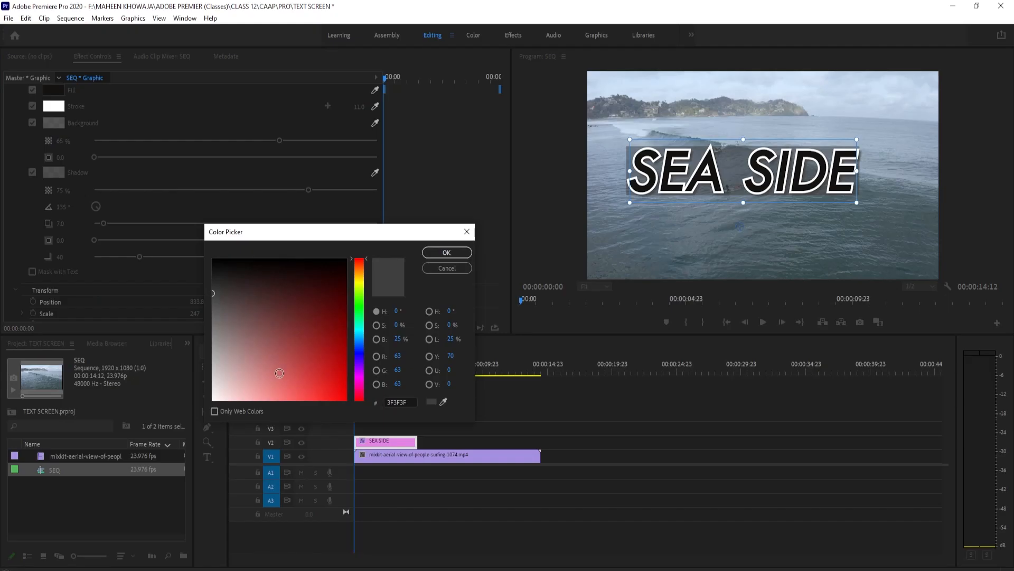
{"action": "left_click_drag", "start_coordinate": [264, 371], "coordinate": [234, 363]}
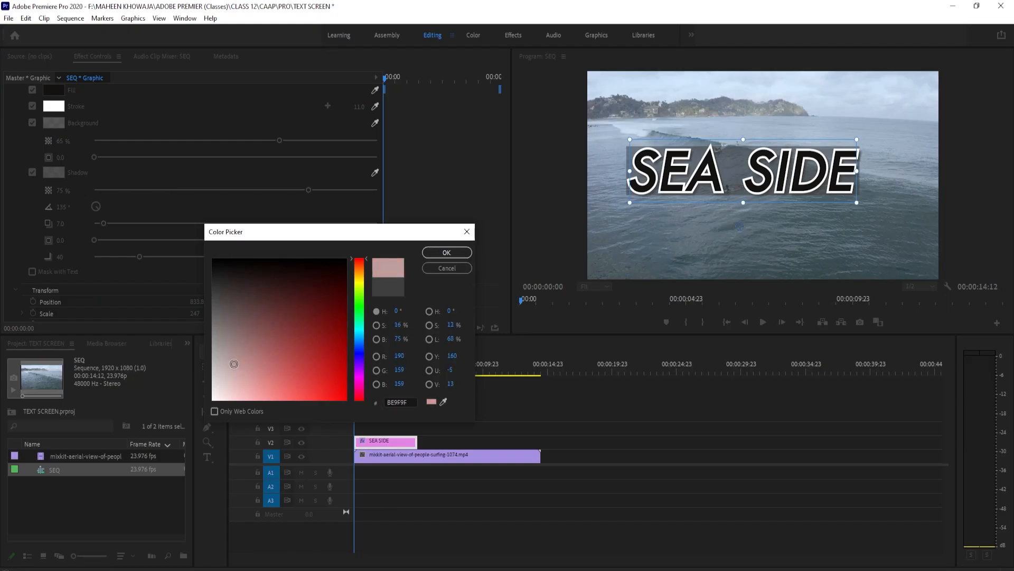
{"action": "left_click", "coordinate": [447, 253]}
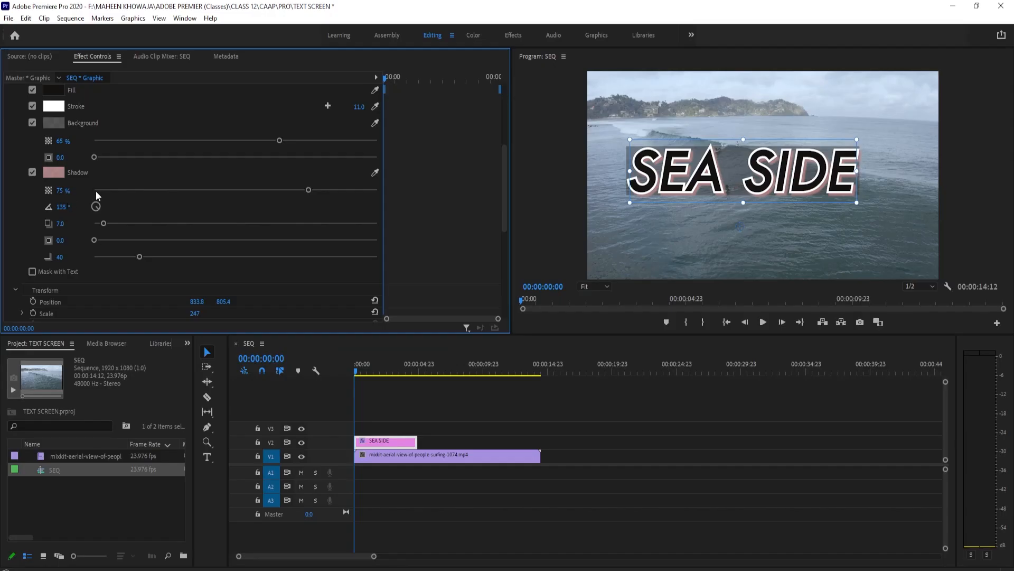
Try different opacities for the text shadow, leaving it at 75%, and set the shadow angle to 180°.
{"action": "left_click_drag", "start_coordinate": [97, 189], "coordinate": [461, 165]}
{"action": "left_click_drag", "start_coordinate": [97, 211], "coordinate": [111, 179]}
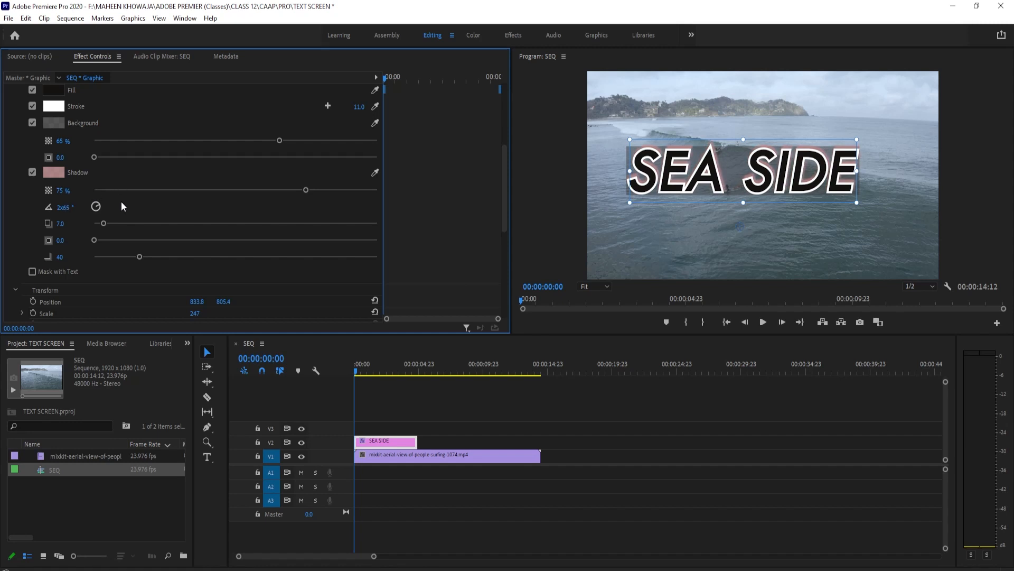
{"action": "left_click", "coordinate": [72, 204]}
{"action": "type", "text": "180"}
{"action": "key", "text": "Return"}
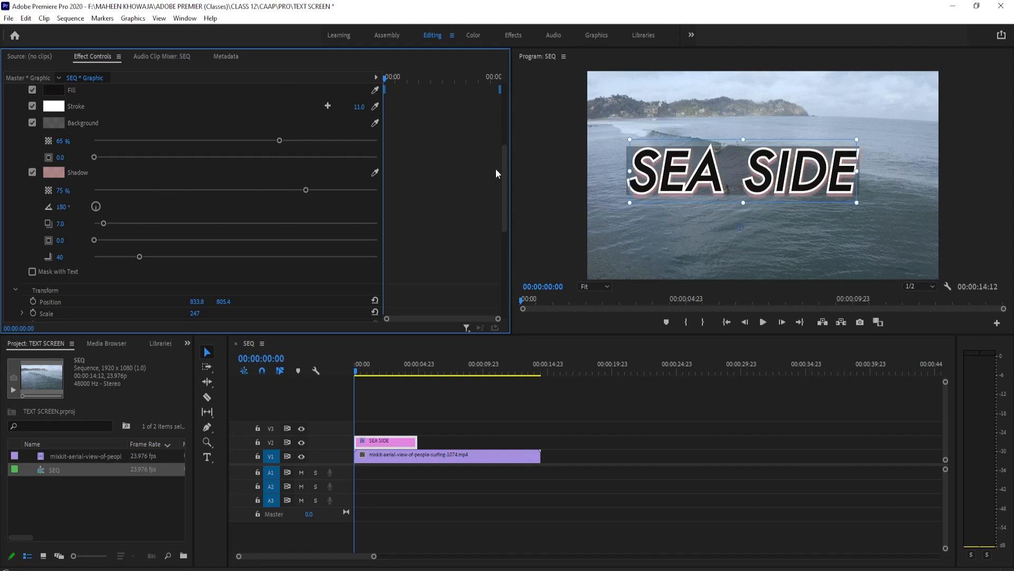
Set the text shadow's distance to 12.3, its size to 2.4 and its blur to 20.
{"action": "left_click", "coordinate": [95, 223]}
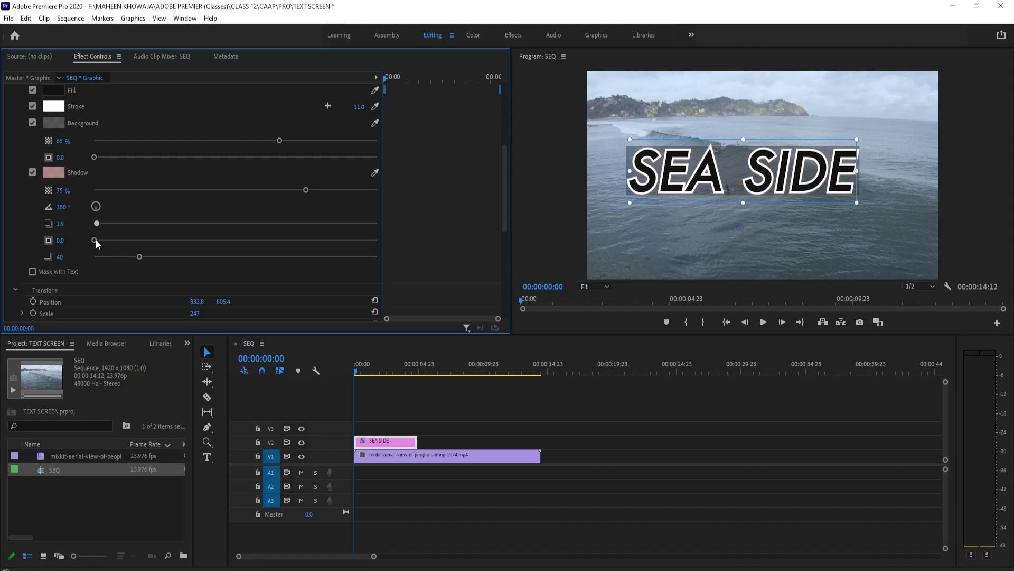
{"action": "left_click_drag", "start_coordinate": [98, 236], "coordinate": [111, 210]}
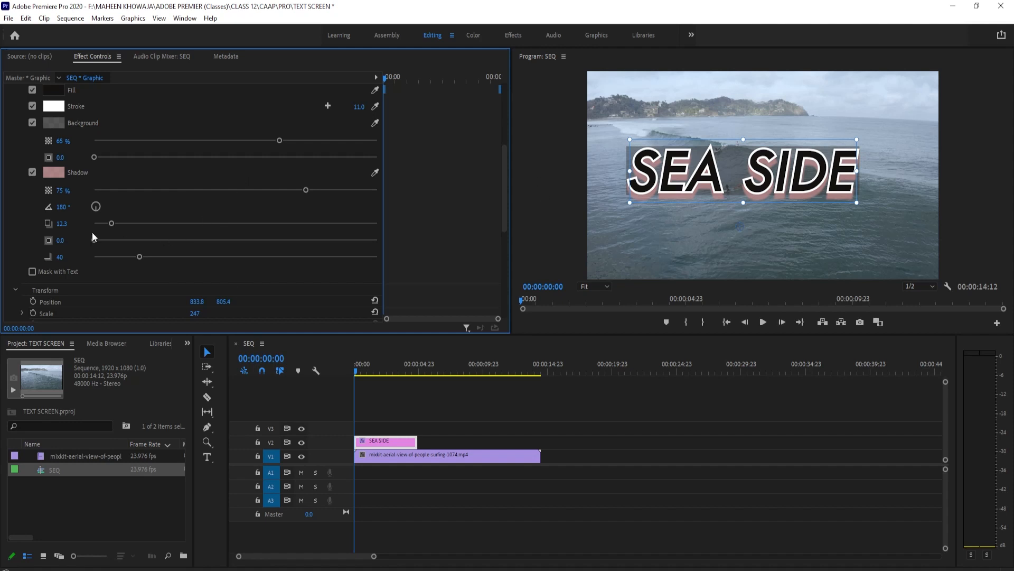
{"action": "left_click_drag", "start_coordinate": [95, 239], "coordinate": [127, 236]}
{"action": "left_click_drag", "start_coordinate": [132, 237], "coordinate": [109, 245]}
{"action": "left_click", "coordinate": [100, 257]}
Set the text's transform scale to 0 and turn on scale keyframing at the start of the clip.
{"action": "scroll", "coordinate": [153, 219], "scroll_direction": "down", "scroll_amount": 4}
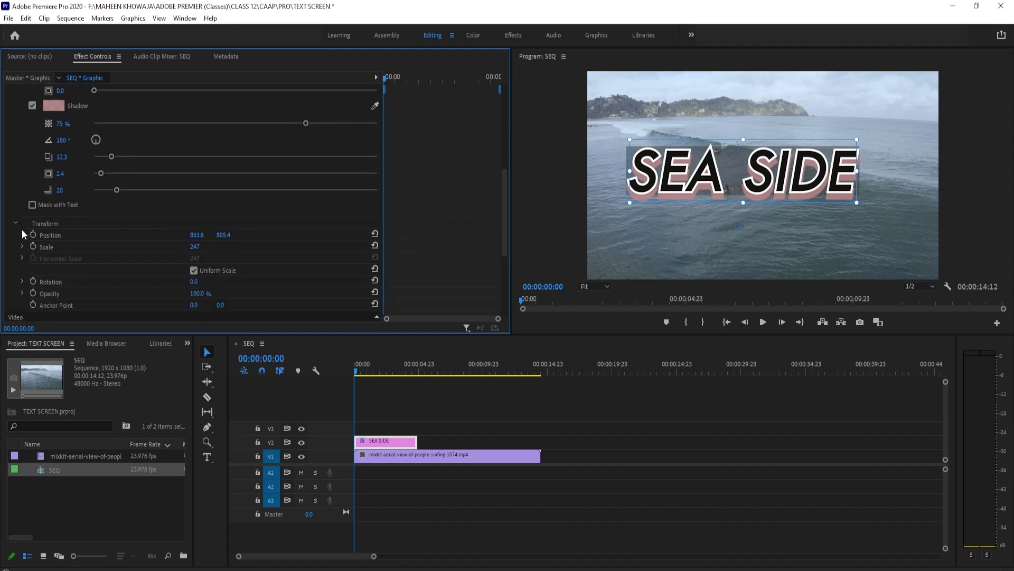
{"action": "scroll", "coordinate": [23, 227], "scroll_direction": "down", "scroll_amount": 3}
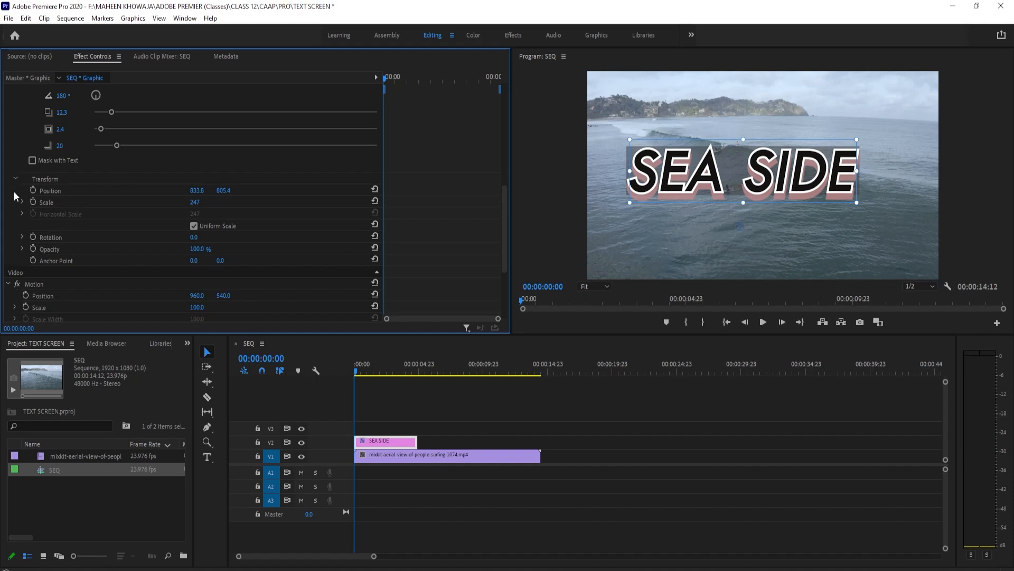
{"action": "scroll", "coordinate": [52, 202], "scroll_direction": "down", "scroll_amount": 1}
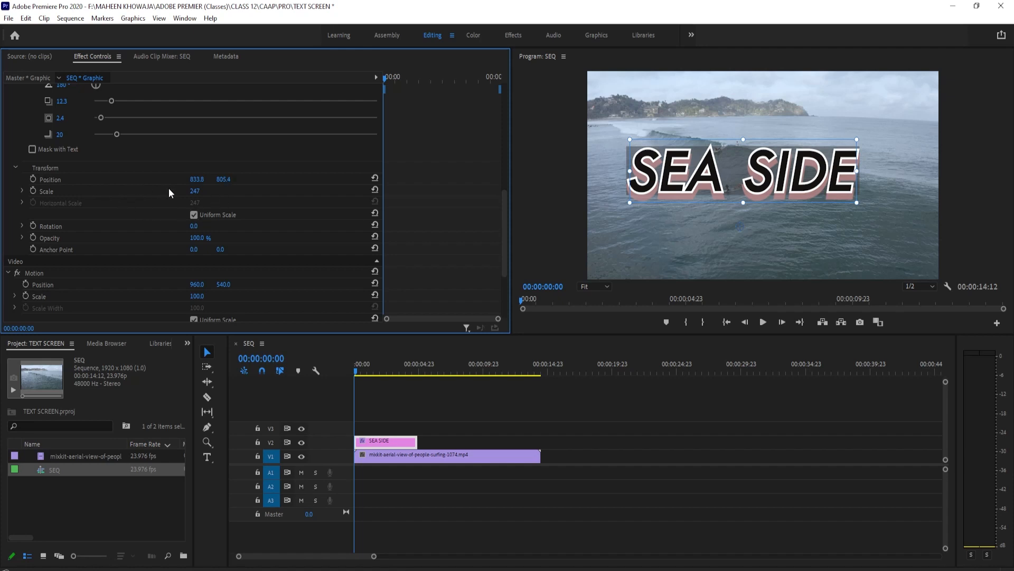
{"action": "left_click", "coordinate": [195, 191]}
{"action": "key", "text": "BackSpace"}
{"action": "key", "text": "Return"}
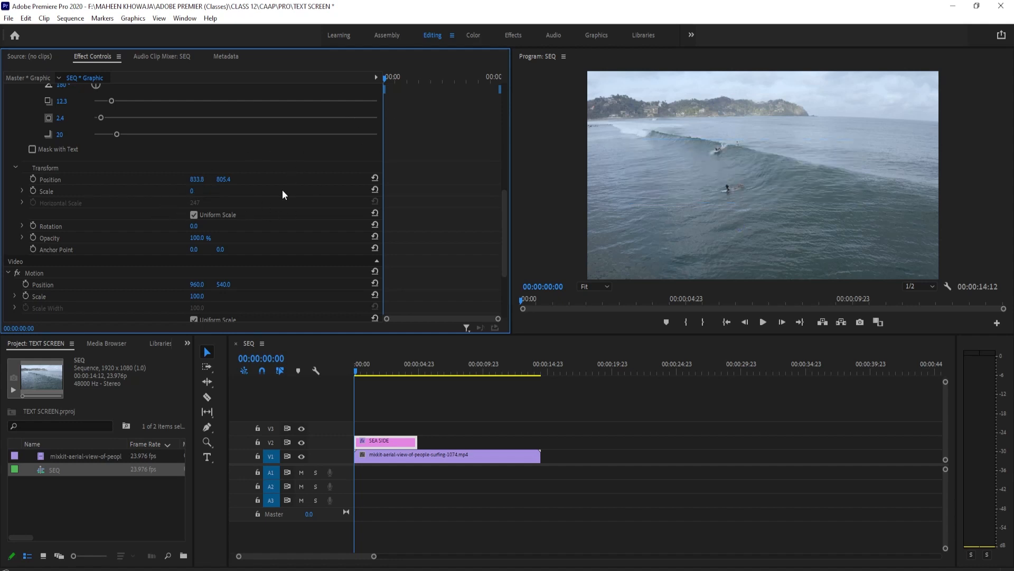
{"action": "left_click", "coordinate": [32, 195]}
Add a scale keyframe of 298 at 00:00:02:11 and play the text animation from the start of the clip.
{"action": "left_click_drag", "start_coordinate": [384, 99], "coordinate": [442, 100]}
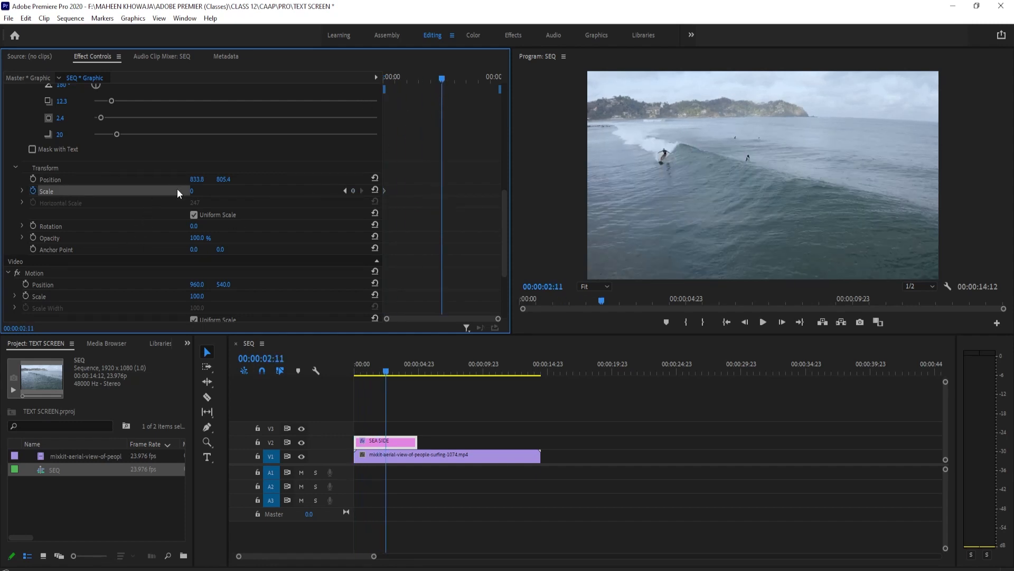
{"action": "left_click_drag", "start_coordinate": [192, 191], "coordinate": [350, 192]}
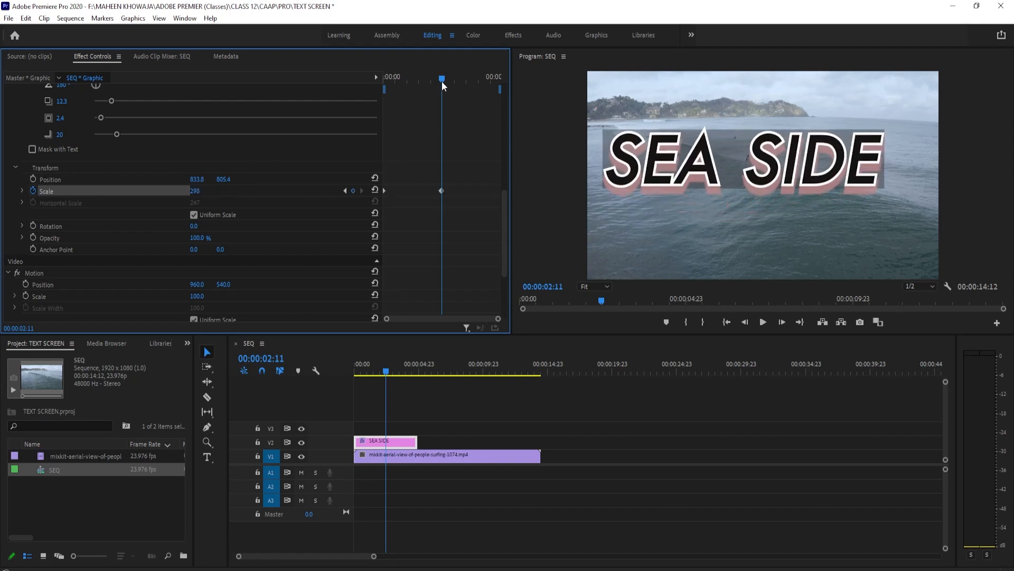
{"action": "left_click_drag", "start_coordinate": [441, 81], "coordinate": [362, 131]}
{"action": "key", "text": "space"}
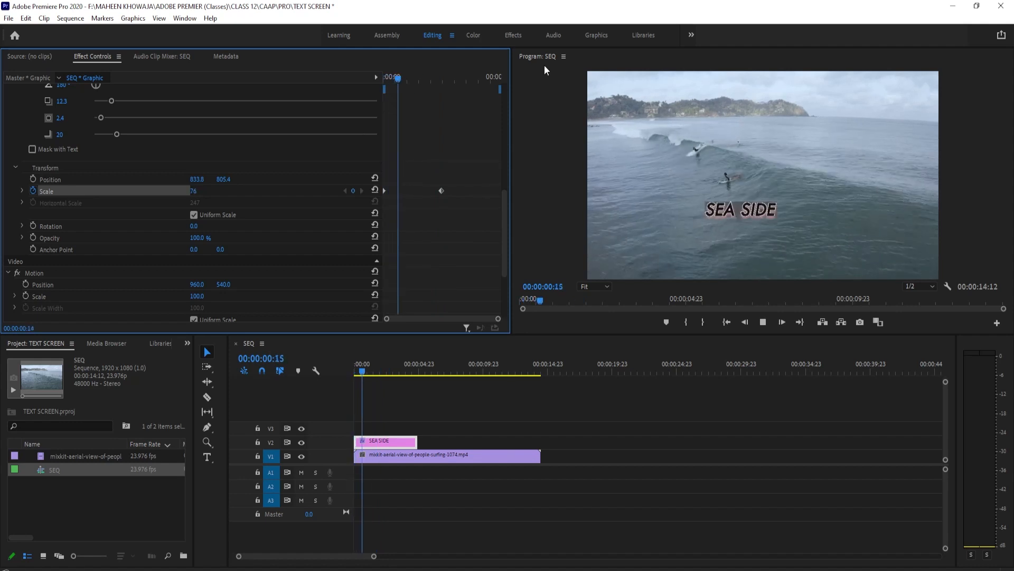
Play the title's scale animation past its second keyframe and stop at 00:00:03:09.
{"action": "key", "text": "space"}
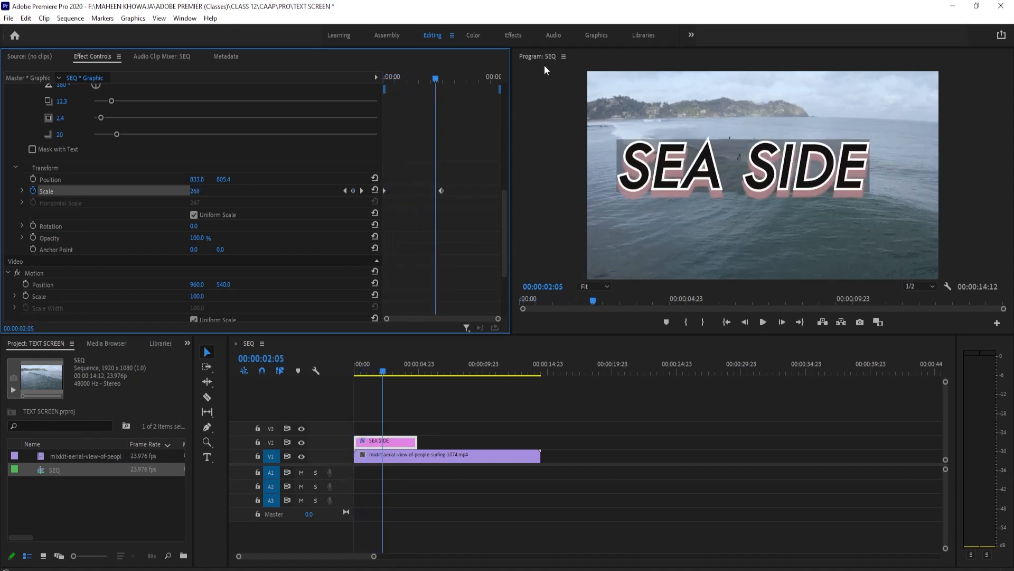
{"action": "key", "text": "space"}
{"action": "key", "text": "space"}
{"action": "scroll", "coordinate": [281, 110], "scroll_direction": "up", "scroll_amount": 5}
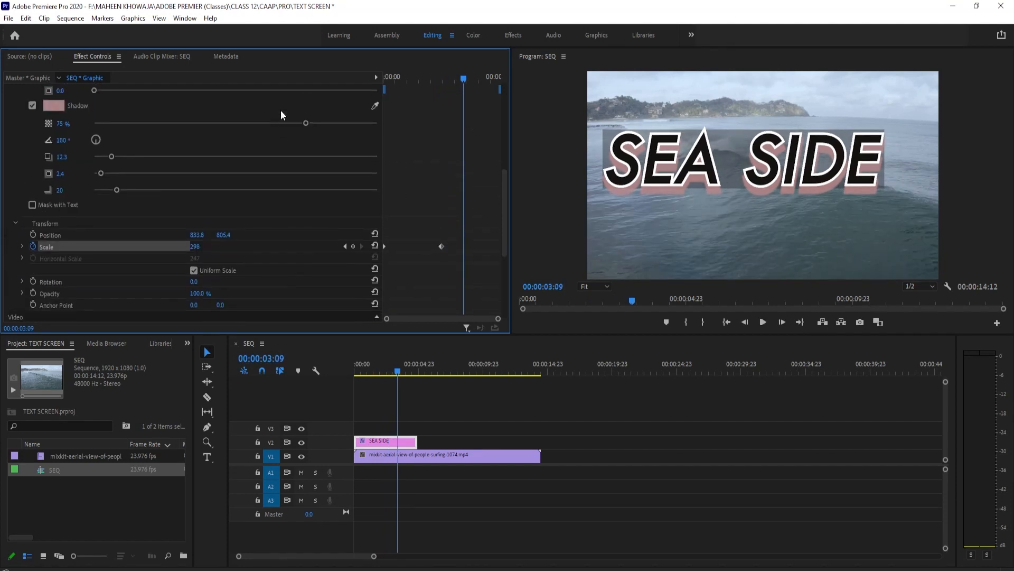
{"action": "scroll", "coordinate": [275, 111], "scroll_direction": "down", "scroll_amount": 5}
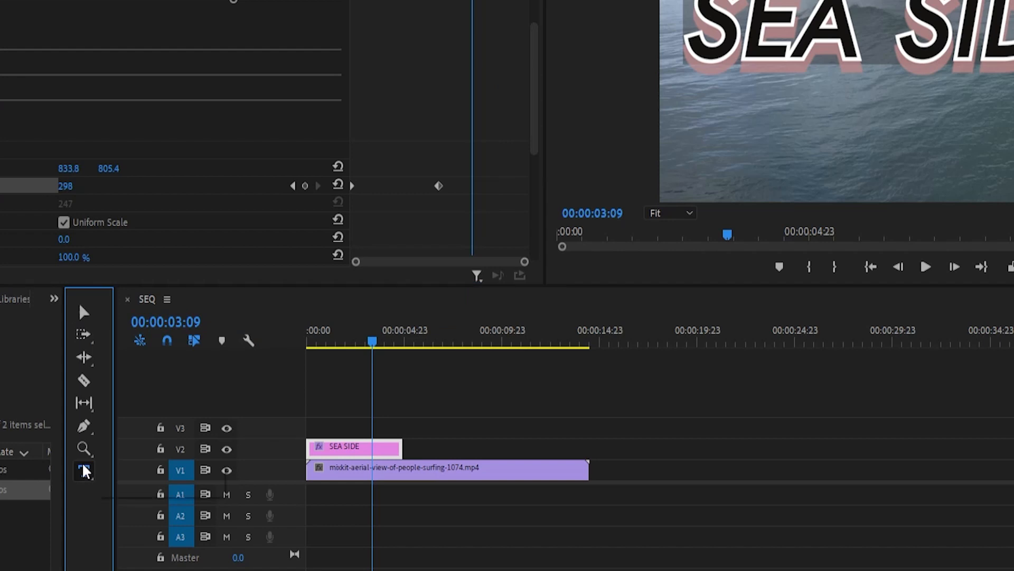
Add the vertical text PIU beneath the start of the SEA SIDE title with the Vertical Type Tool.
{"action": "left_click", "coordinate": [207, 464]}
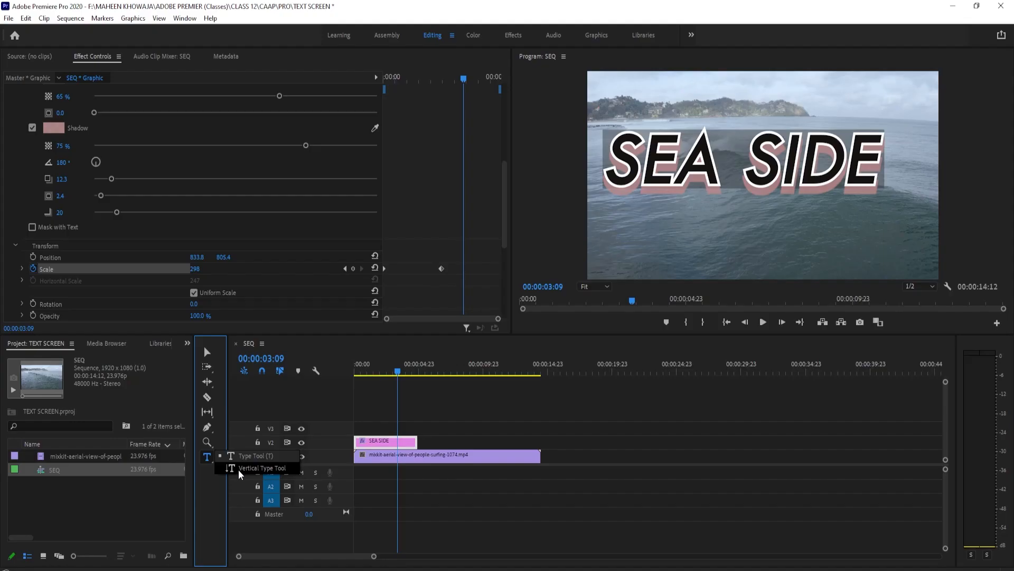
{"action": "left_click", "coordinate": [131, 495]}
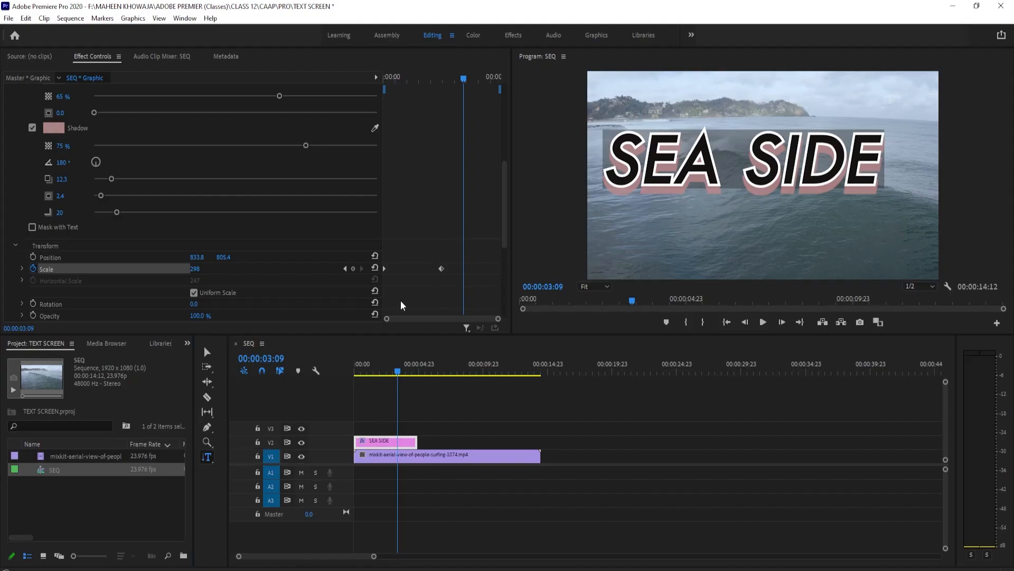
{"action": "left_click", "coordinate": [640, 203]}
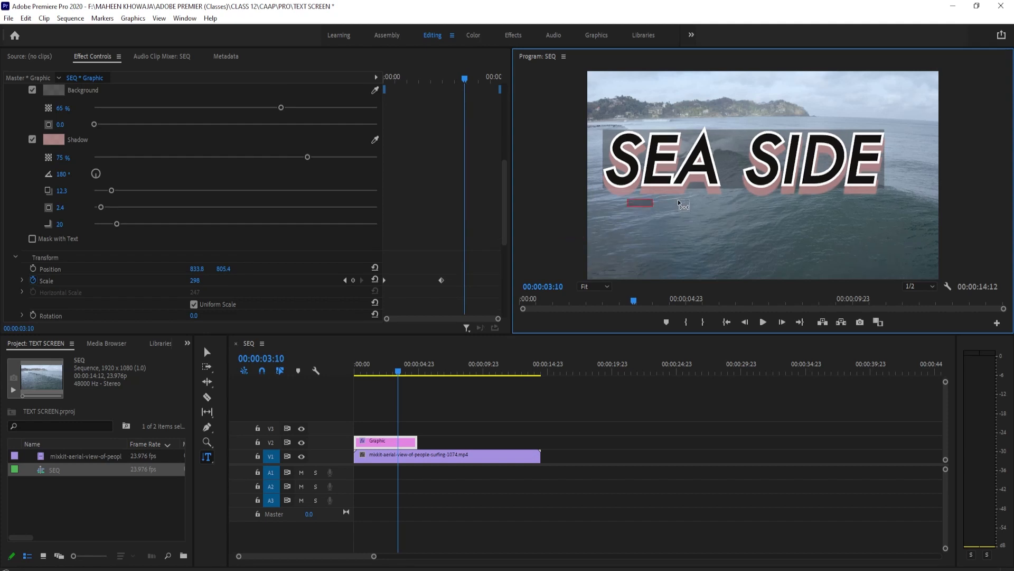
{"action": "type", "text": "PIU"}
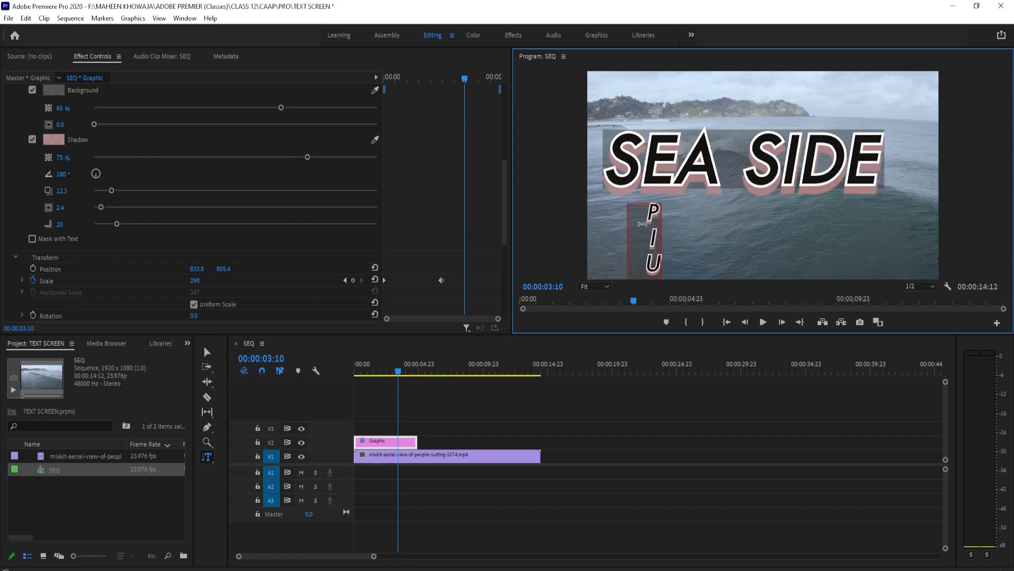
{"action": "scroll", "coordinate": [221, 182], "scroll_direction": "up", "scroll_amount": 3}
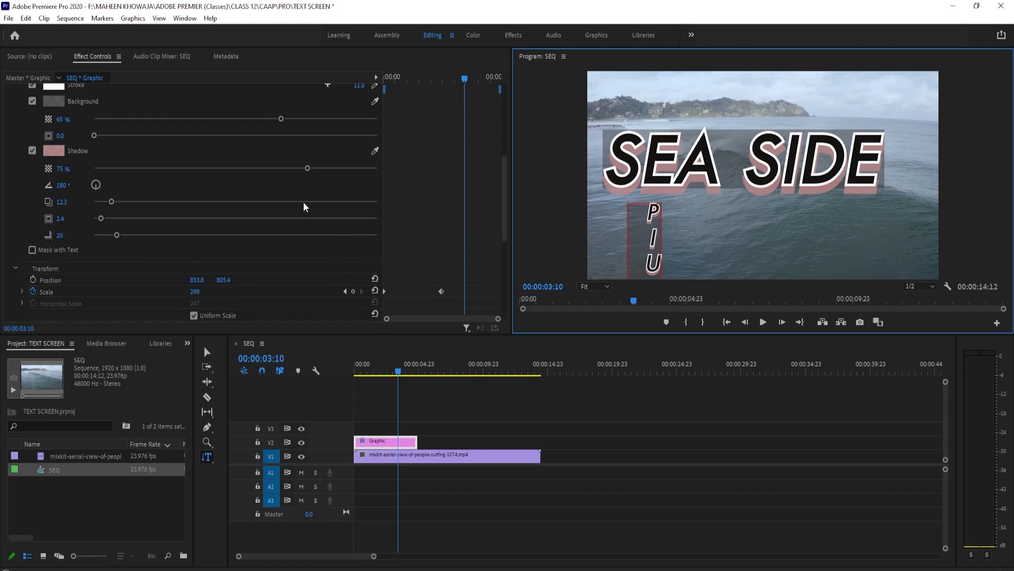